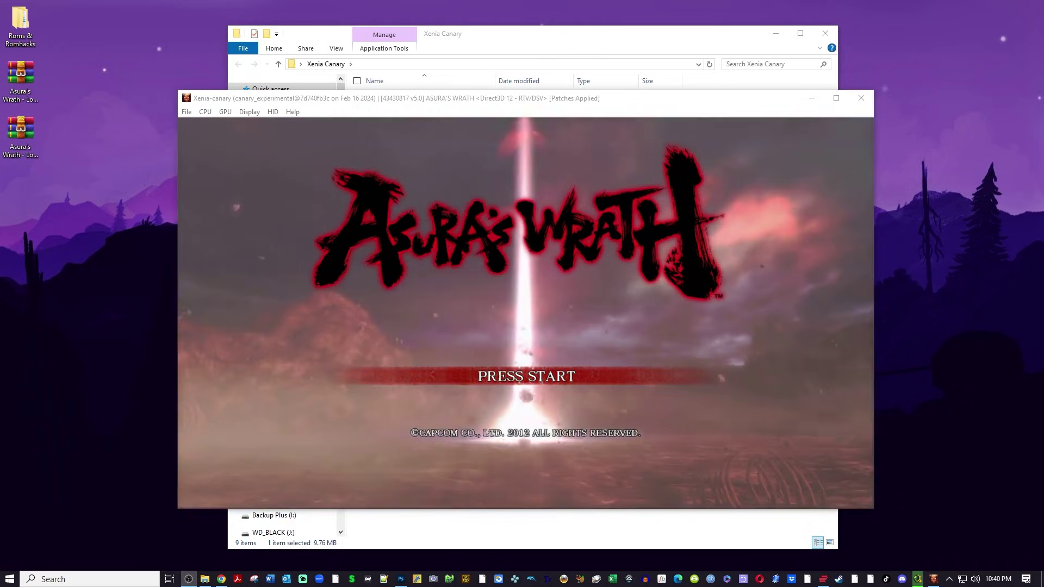
Skip the title screen and load notice to reach the Episode Menu showing Part I: Suffering episodes 1–3.
{"action": "key", "text": "Return"}
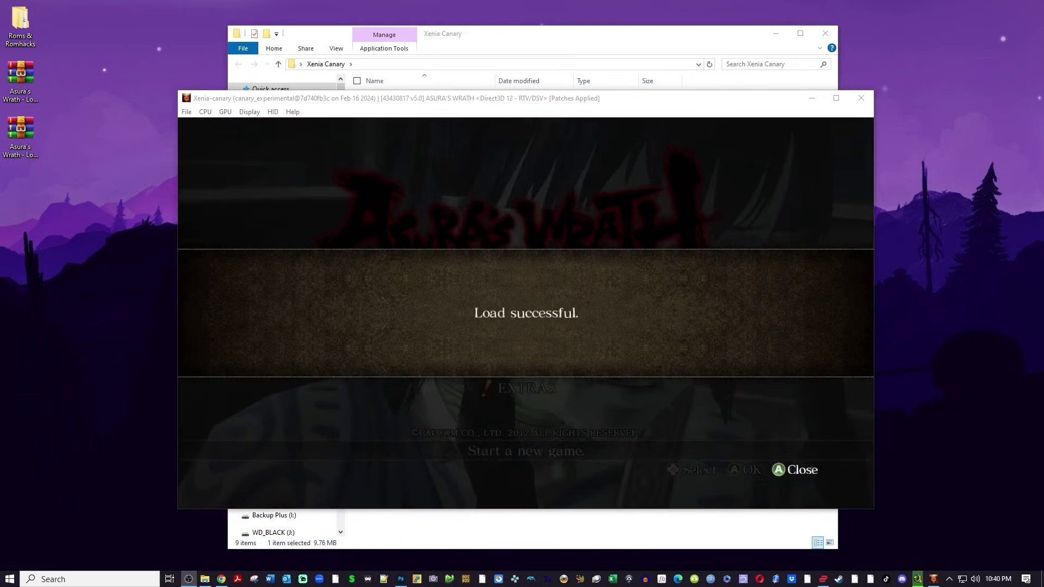
{"action": "key", "text": "Return"}
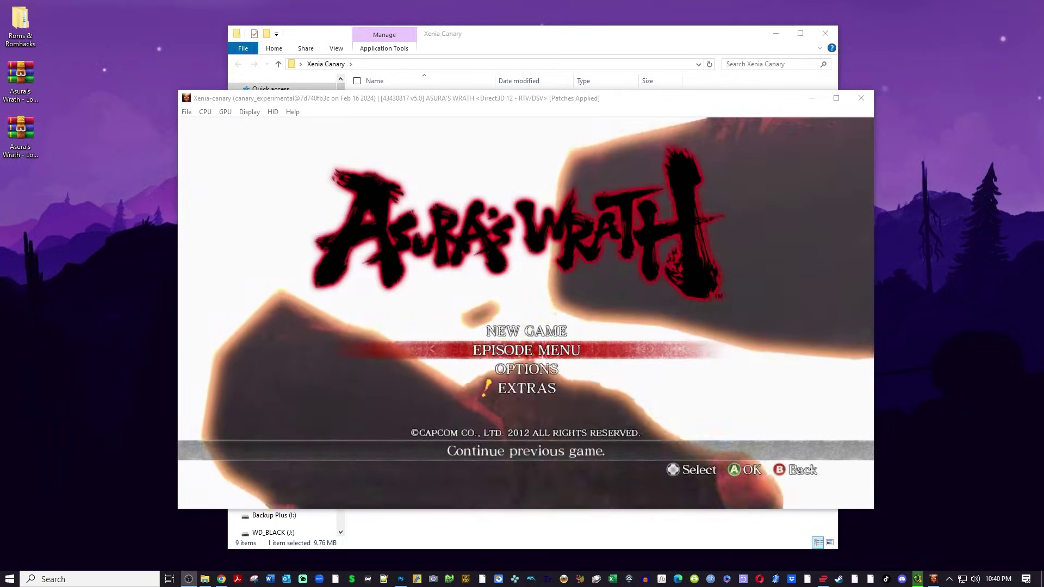
{"action": "key", "text": "Return"}
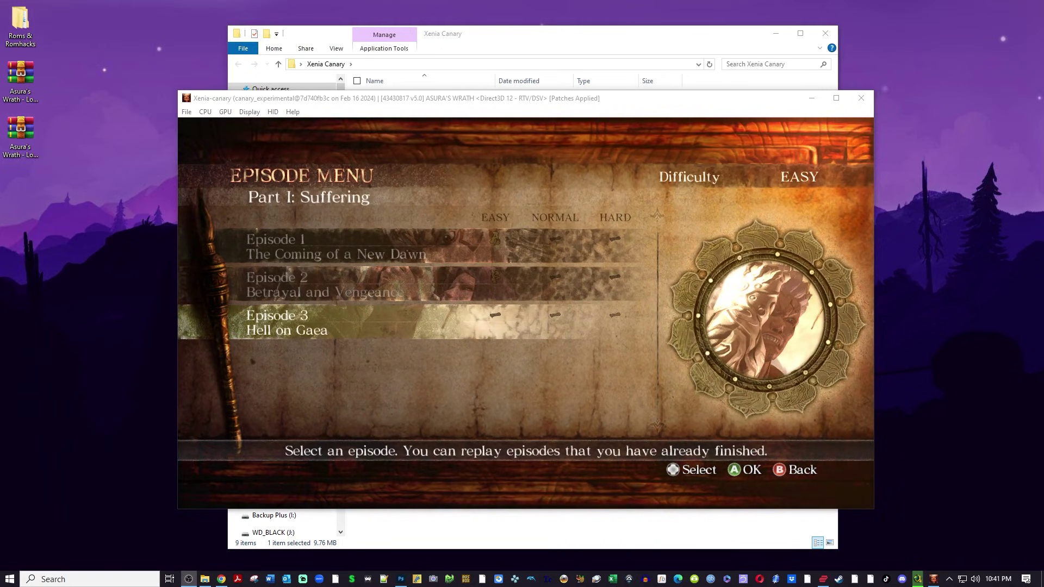
{"action": "left_click", "coordinate": [186, 113]}
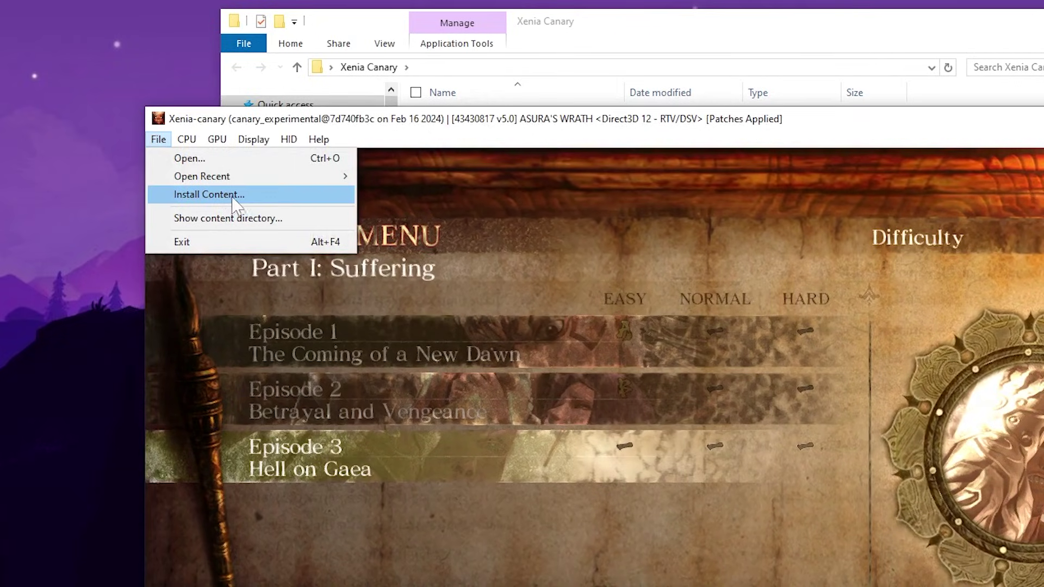
Open the game's content directory in File Explorer and close the running game.
{"action": "left_click", "coordinate": [242, 218]}
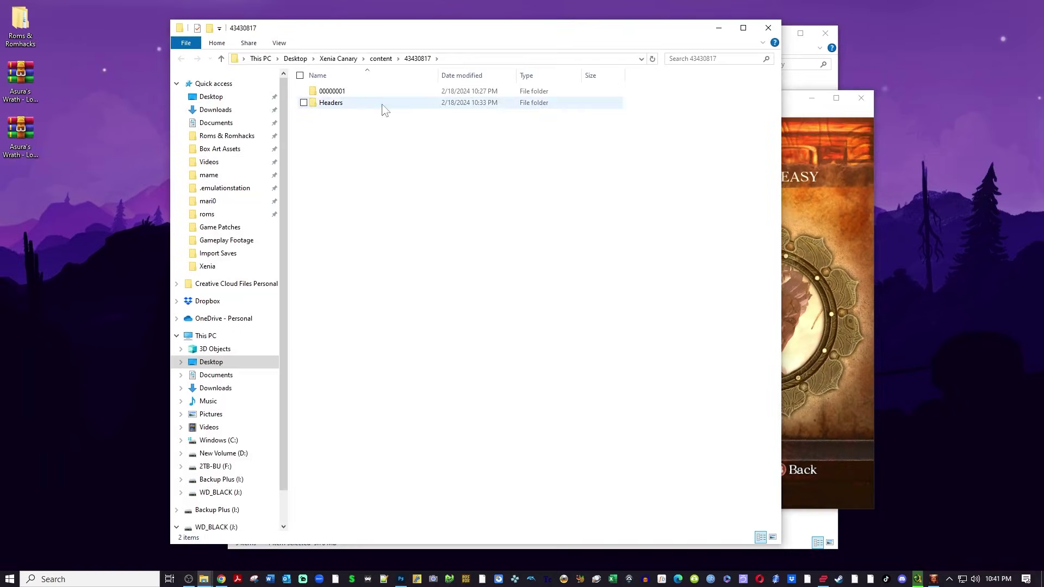
{"action": "left_click_drag", "start_coordinate": [583, 20], "coordinate": [658, 31]}
{"action": "left_click_drag", "start_coordinate": [519, 43], "coordinate": [519, 43]}
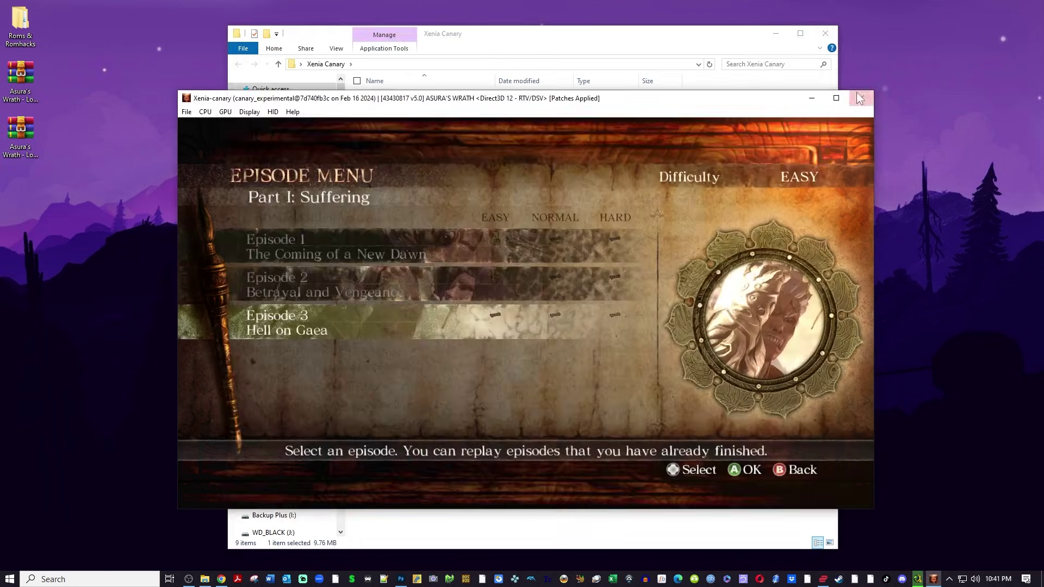
{"action": "left_click", "coordinate": [860, 98]}
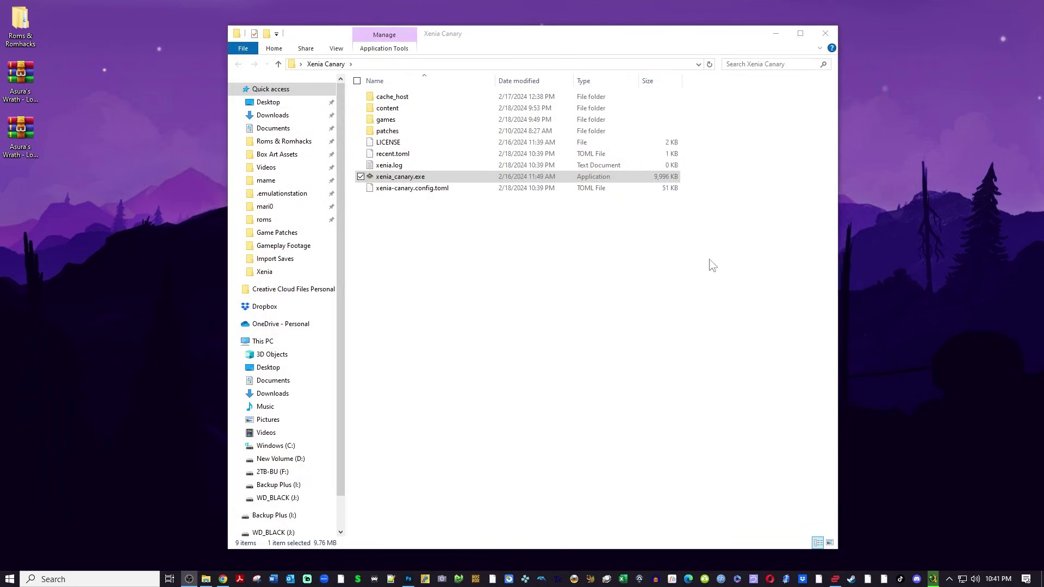
Browse content\43430817, return to the Xenia Canary folder, and bring up the wxPirs page in Chrome.
{"action": "double_click", "coordinate": [404, 107]}
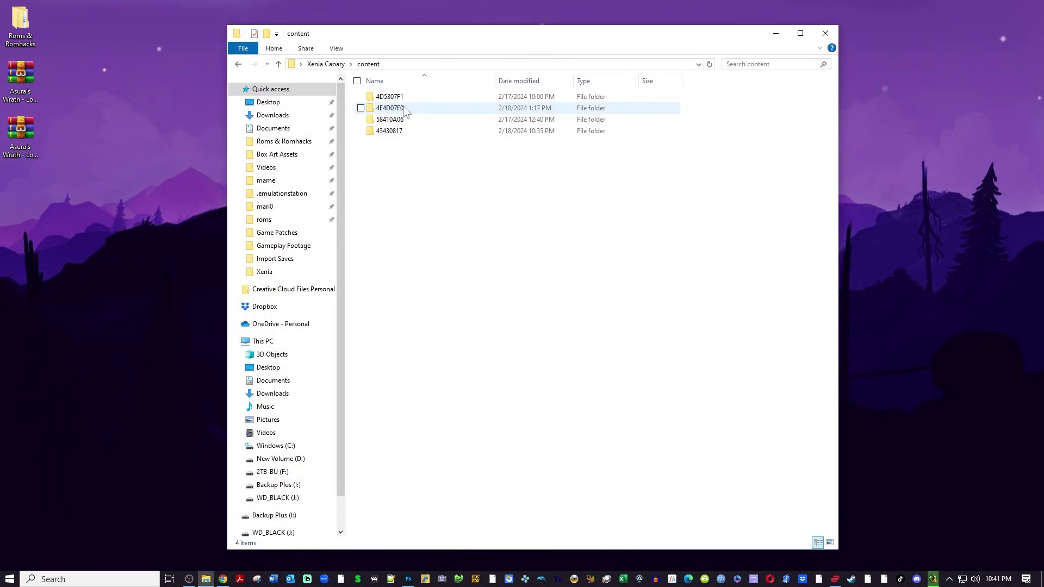
{"action": "left_click", "coordinate": [392, 132]}
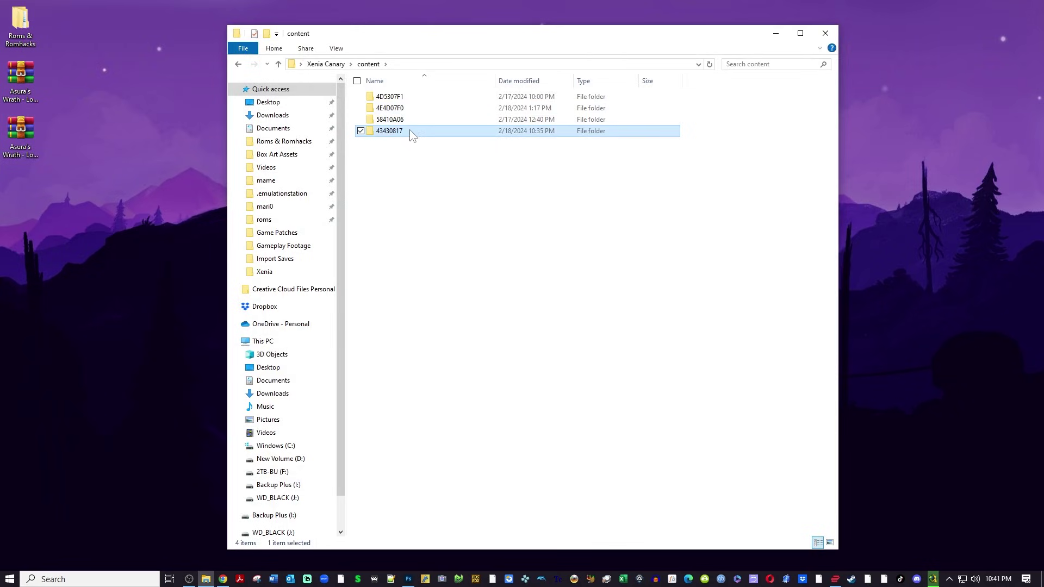
{"action": "double_click", "coordinate": [410, 131]}
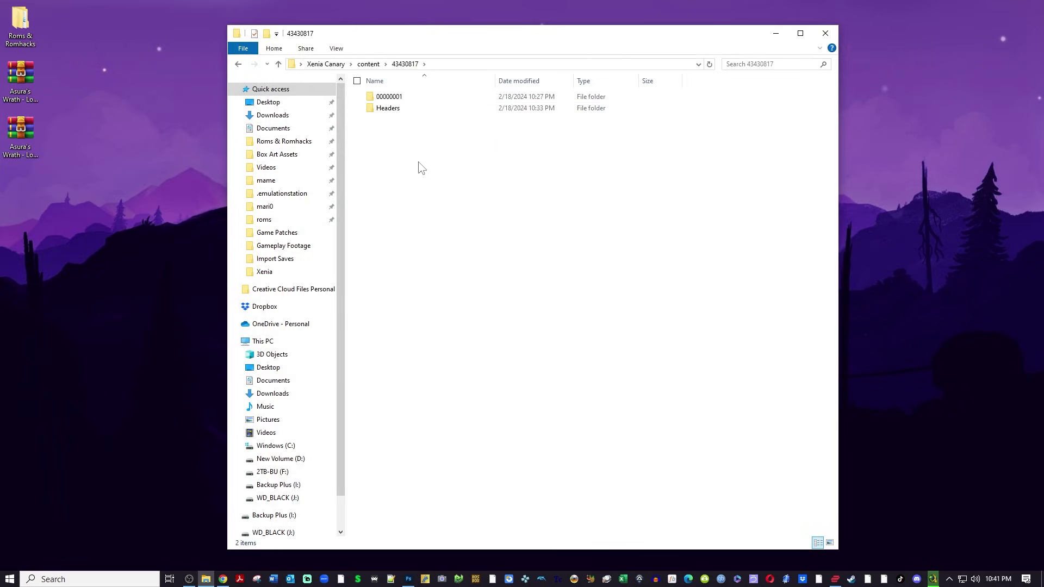
{"action": "left_click", "coordinate": [278, 64]}
{"action": "left_click", "coordinate": [279, 64]}
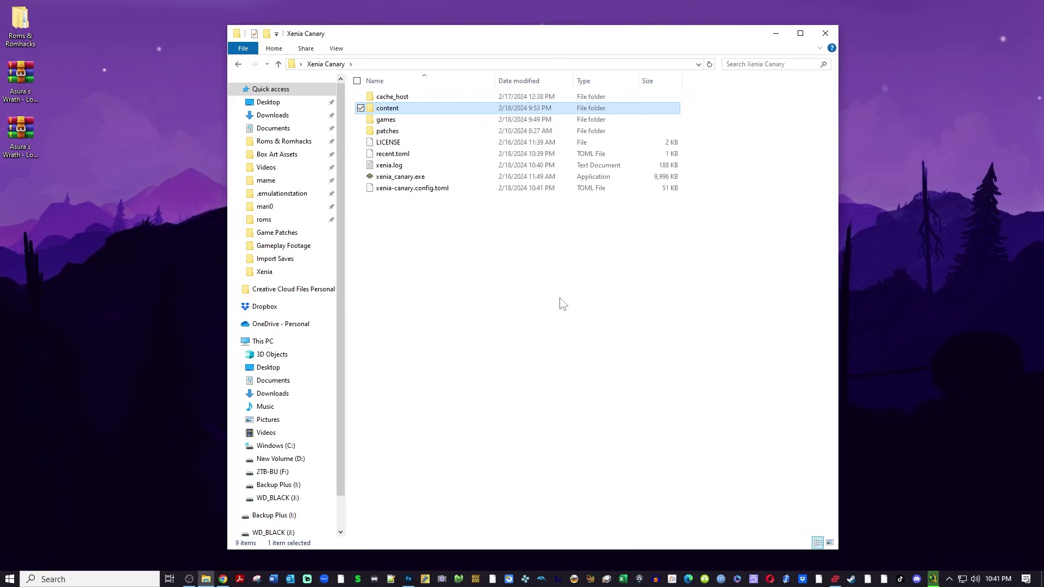
{"action": "left_click_drag", "start_coordinate": [18, 87], "coordinate": [146, 190]}
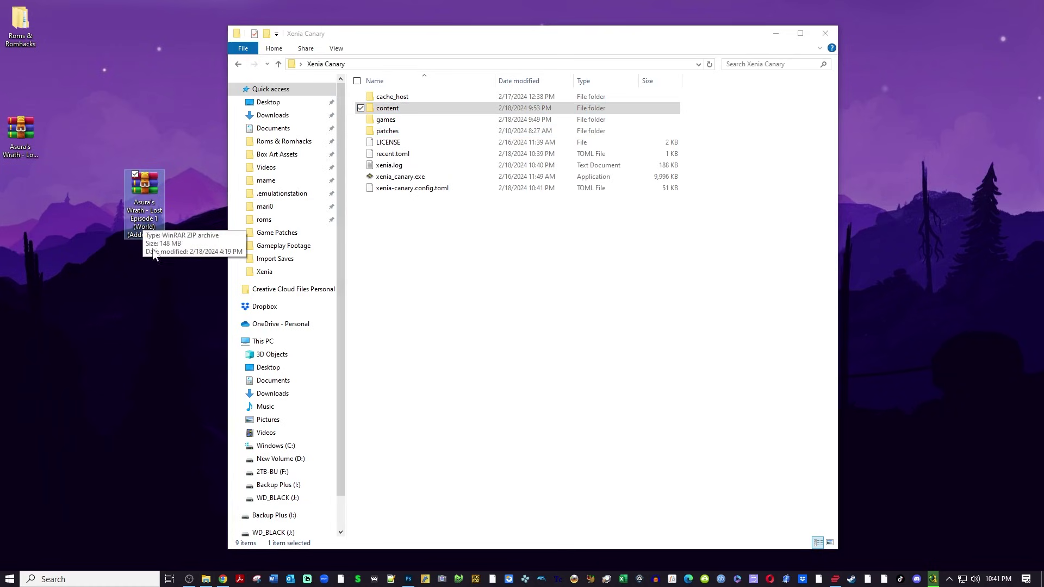
{"action": "left_click", "coordinate": [223, 580]}
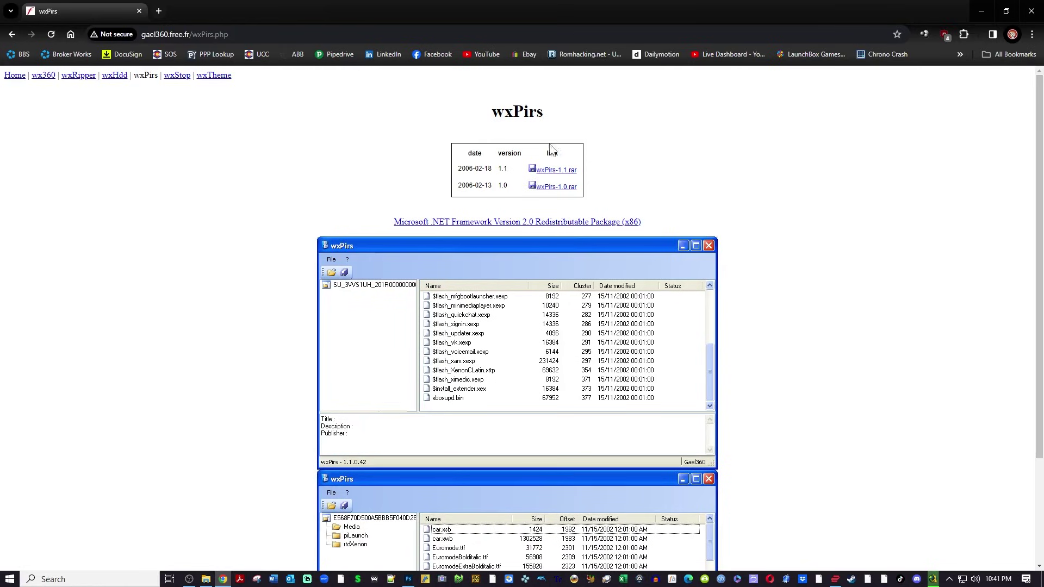
Download wxPirs-1.1.rar and save it to the Desktop.
{"action": "left_click", "coordinate": [557, 170]}
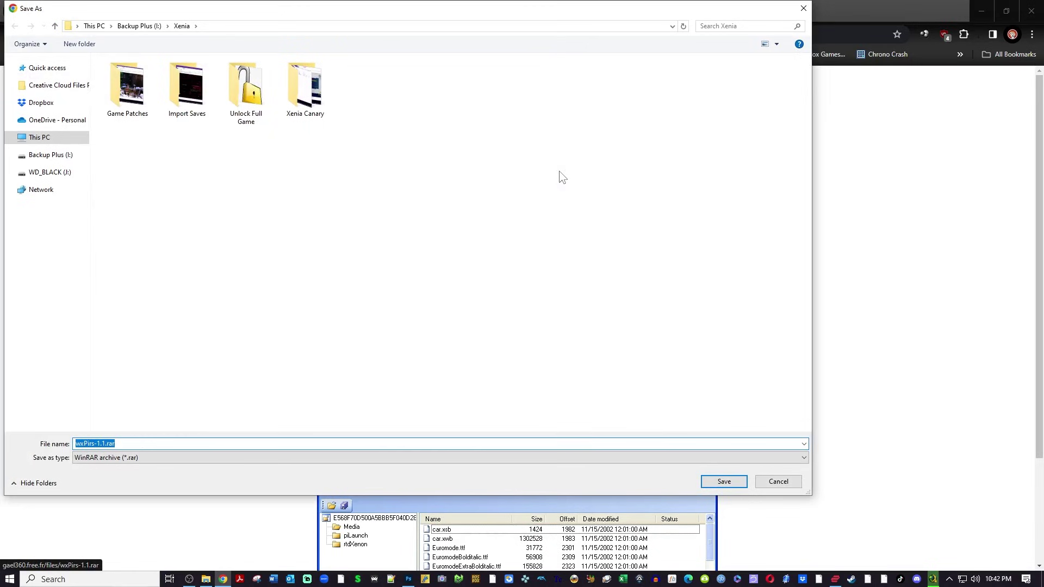
{"action": "left_click", "coordinate": [98, 26]}
{"action": "double_click", "coordinate": [255, 82]}
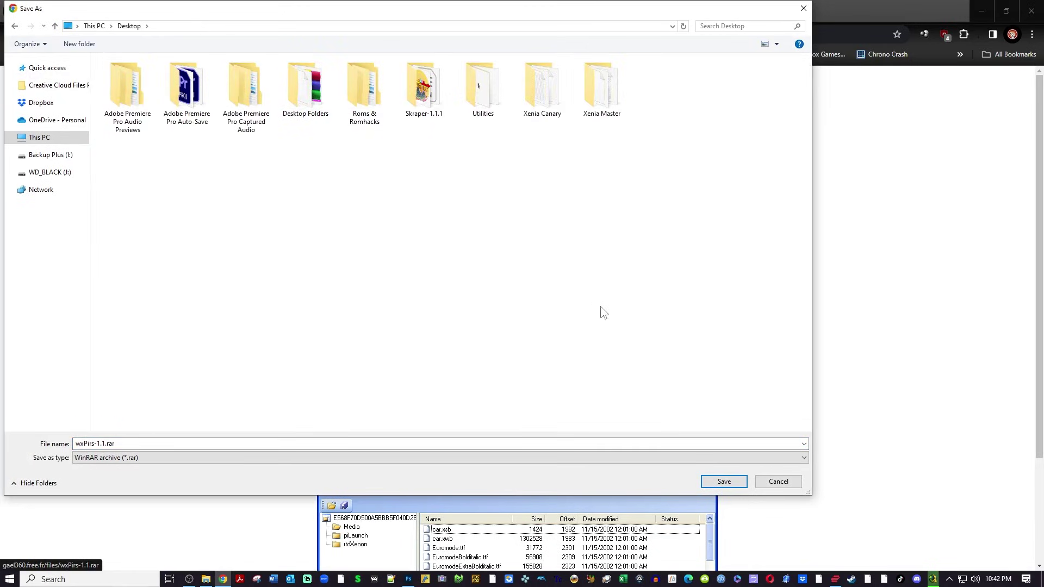
{"action": "left_click", "coordinate": [724, 482]}
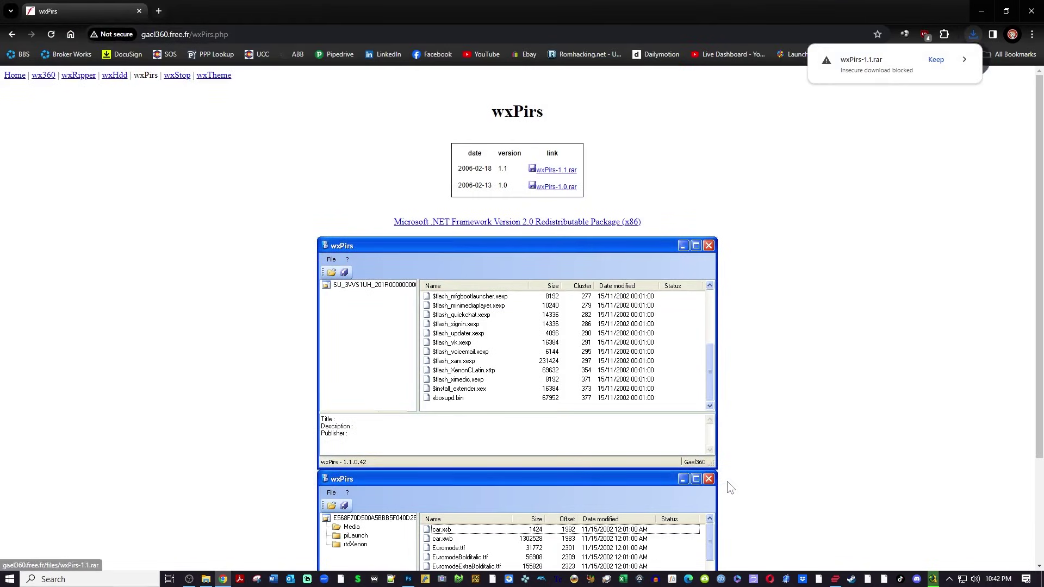
Keep the blocked wxPirs-1.1.rar download and close Chrome.
{"action": "left_click", "coordinate": [971, 35]}
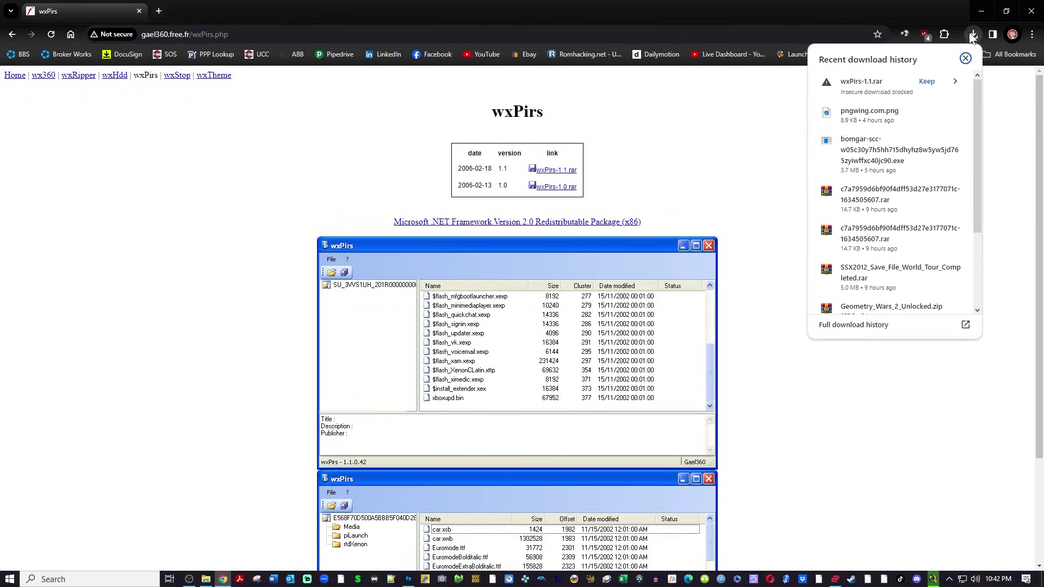
{"action": "left_click", "coordinate": [927, 81]}
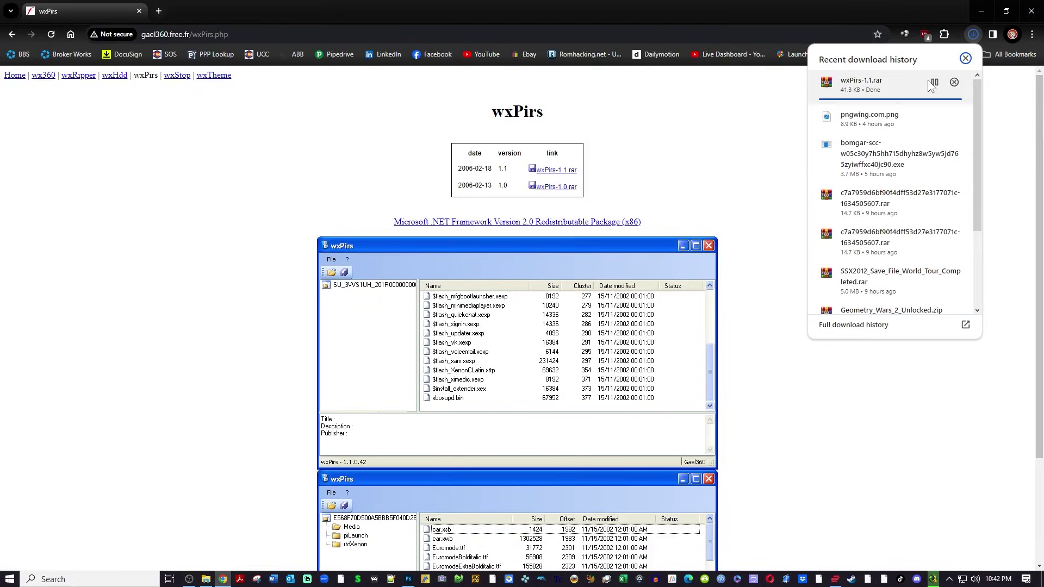
{"action": "left_click", "coordinate": [965, 58]}
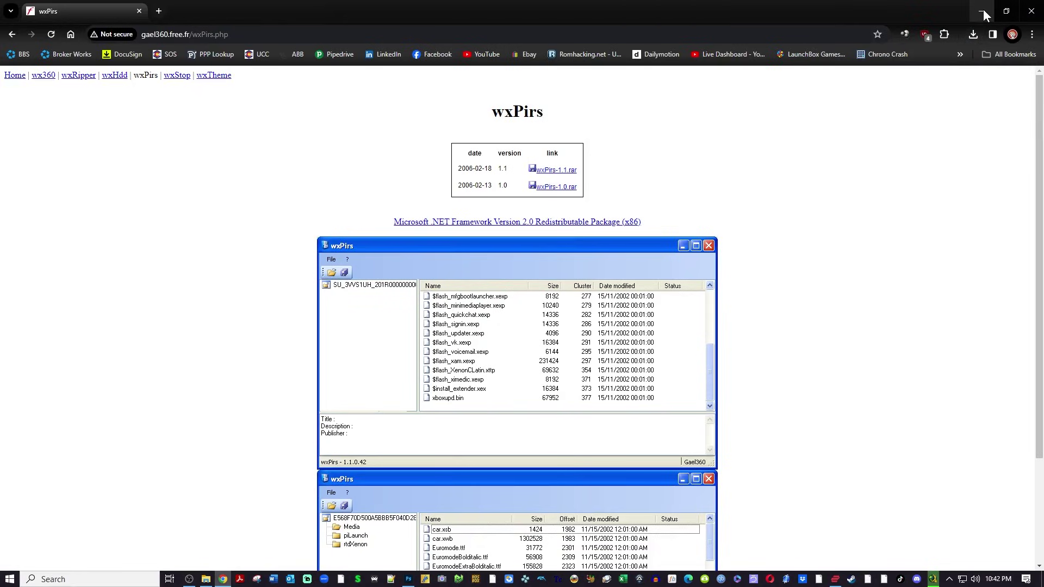
{"action": "left_click", "coordinate": [1026, 13]}
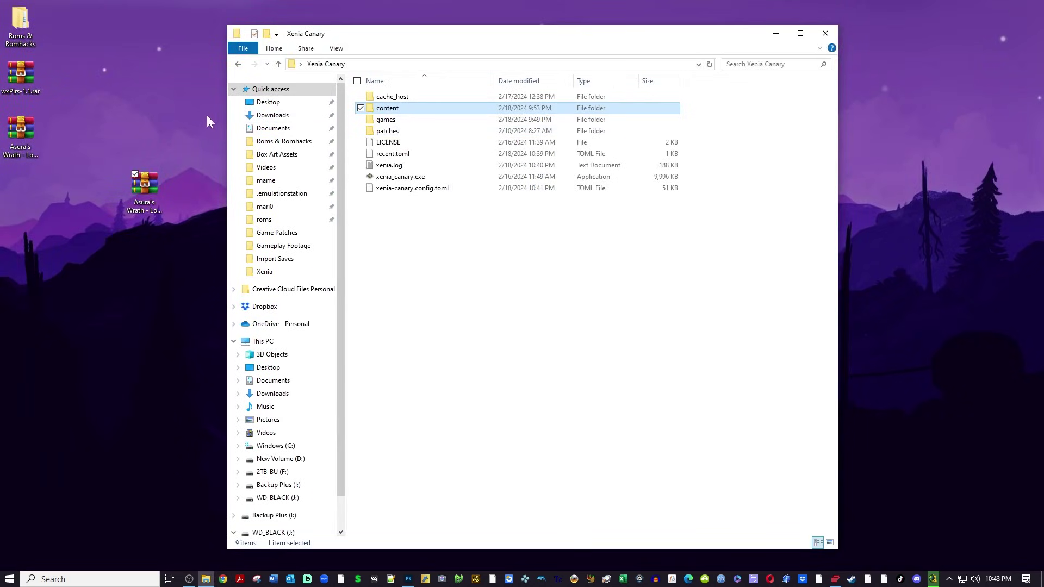
Extract wxPirs.exe from wxPirs-1.1.rar into the Xenia Canary folder and open the Lost Episode 1 addon zip.
{"action": "double_click", "coordinate": [24, 82]}
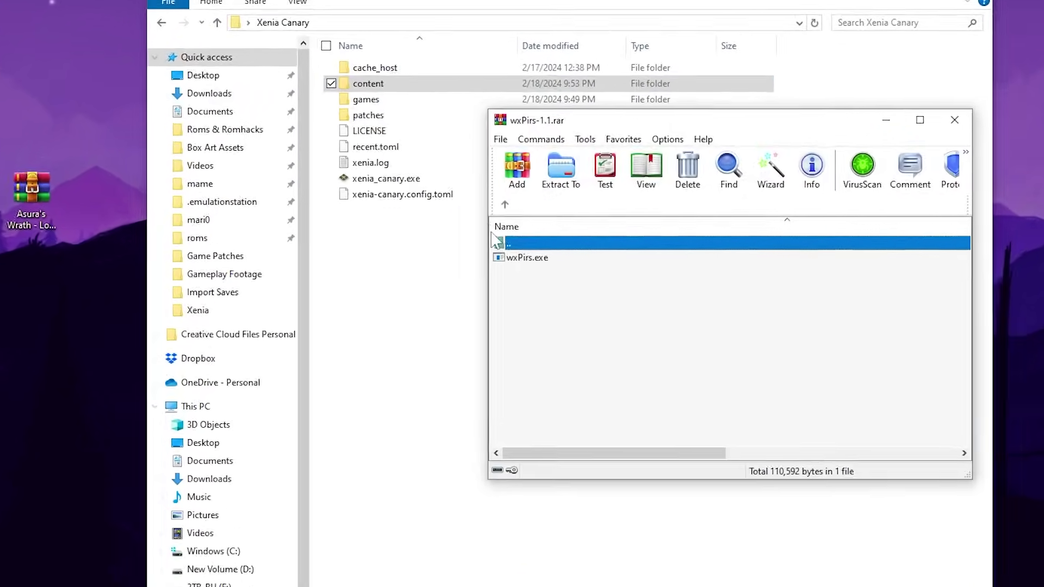
{"action": "left_click", "coordinate": [515, 239]}
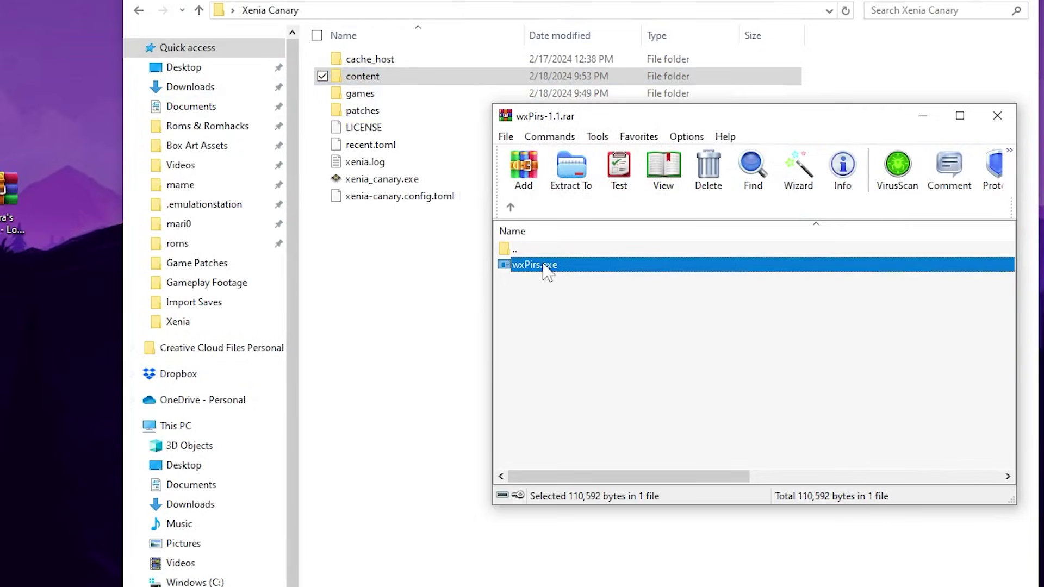
{"action": "left_click_drag", "start_coordinate": [651, 278], "coordinate": [457, 294]}
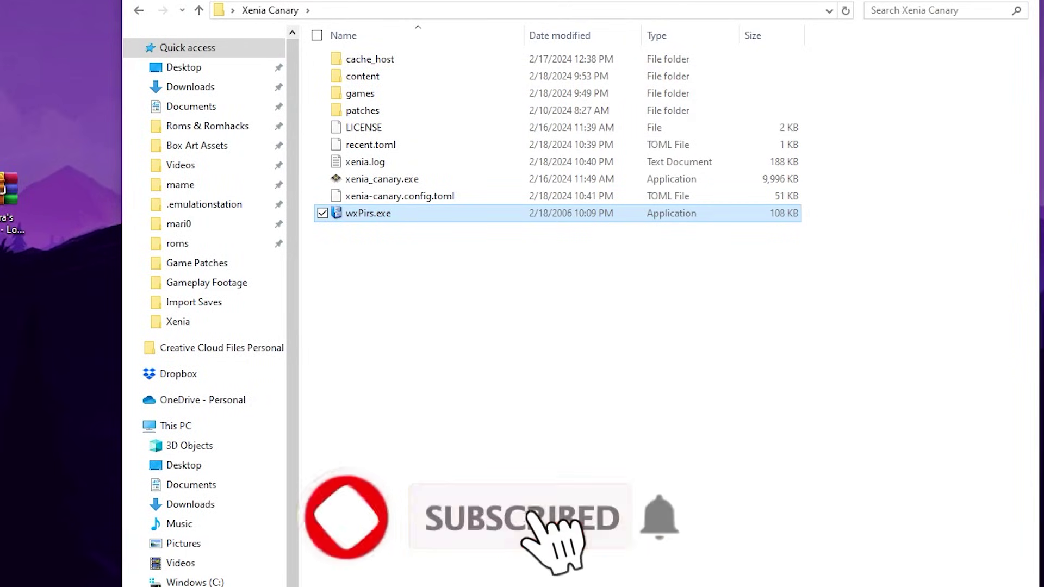
{"action": "left_click", "coordinate": [2, 82]}
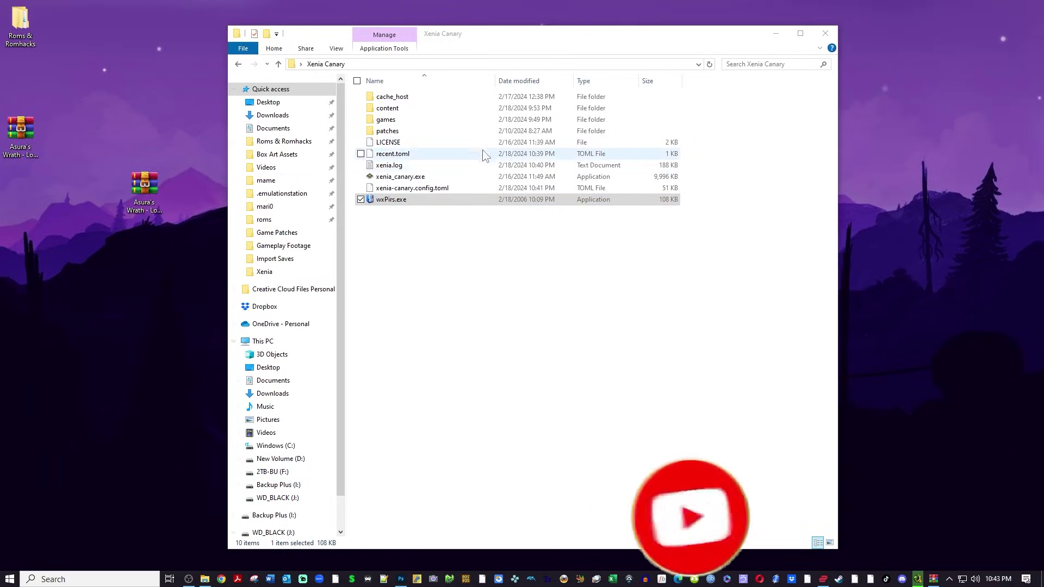
{"action": "double_click", "coordinate": [147, 200]}
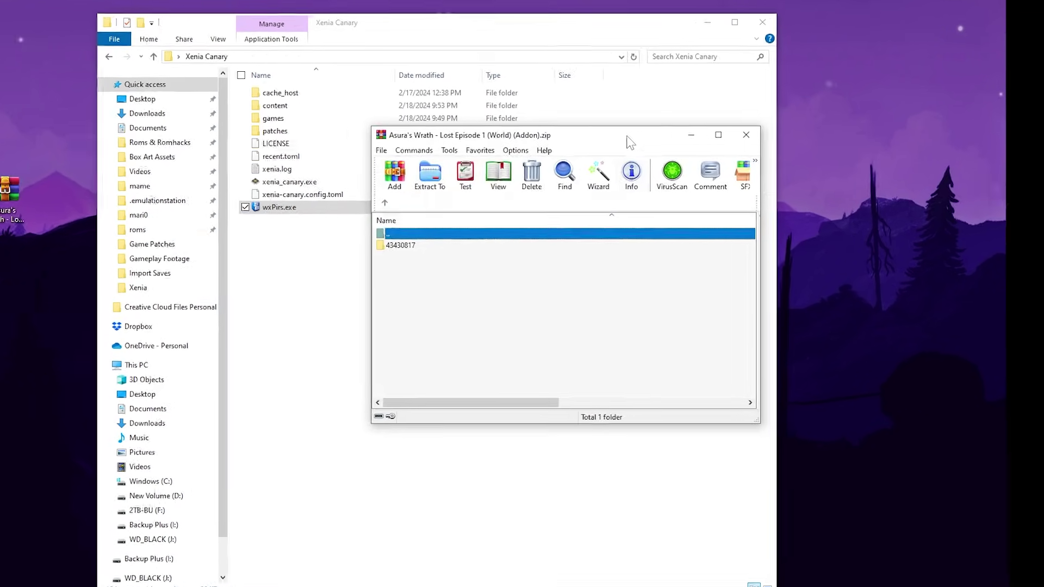
Open content\43430817 in Explorer and browse into the archive's 43430817 folder.
{"action": "left_click_drag", "start_coordinate": [680, 136], "coordinate": [864, 91]}
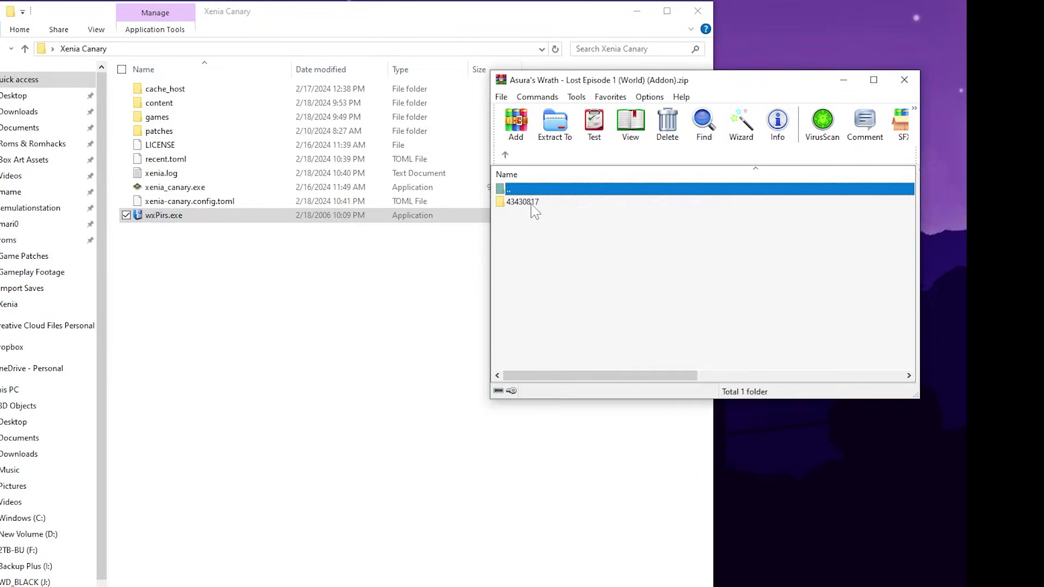
{"action": "double_click", "coordinate": [184, 107]}
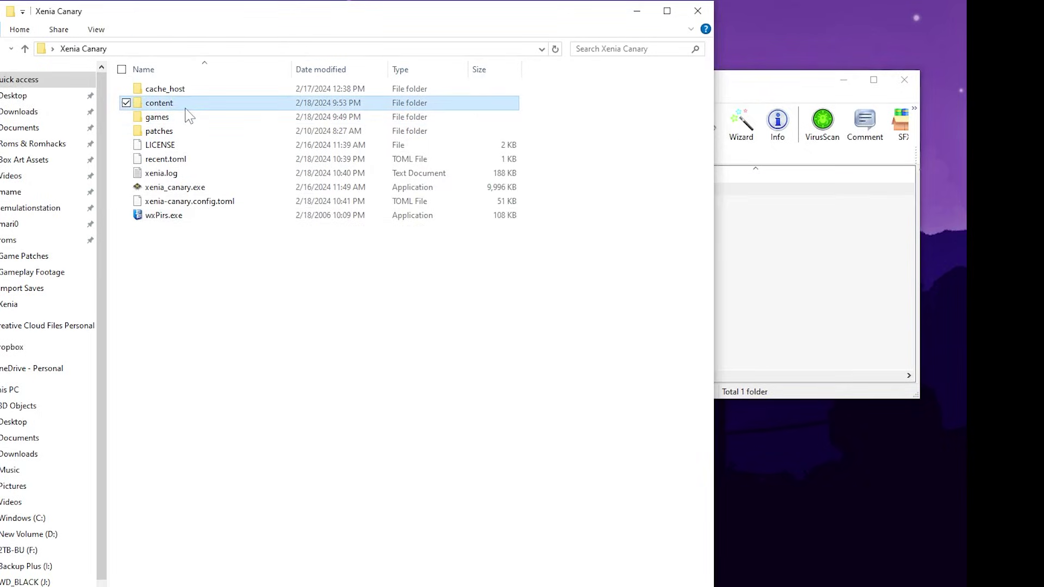
{"action": "left_click", "coordinate": [777, 247]}
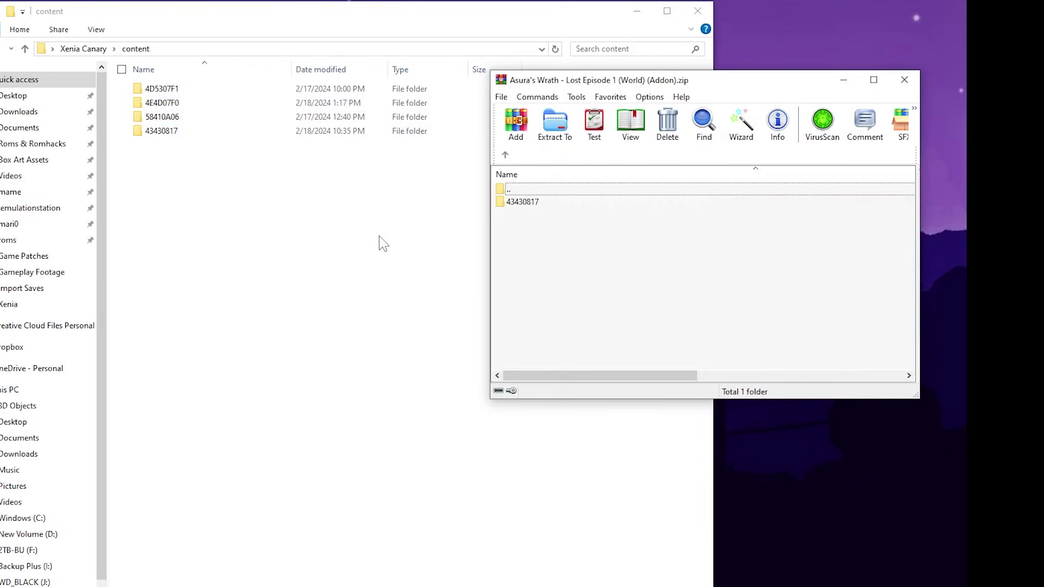
{"action": "double_click", "coordinate": [159, 132]}
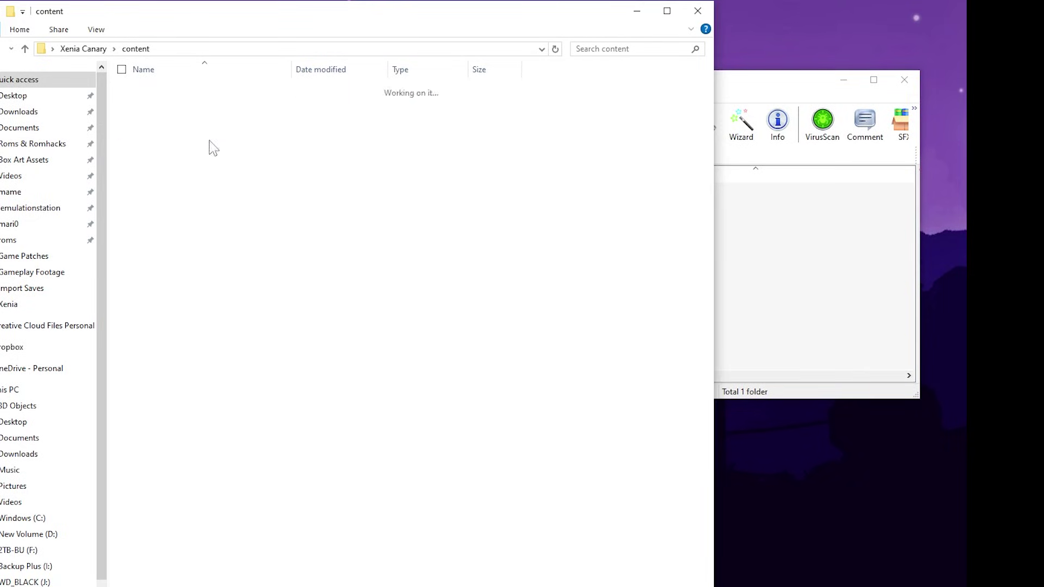
{"action": "left_click", "coordinate": [839, 283]}
{"action": "double_click", "coordinate": [560, 202]}
{"action": "double_click", "coordinate": [525, 204]}
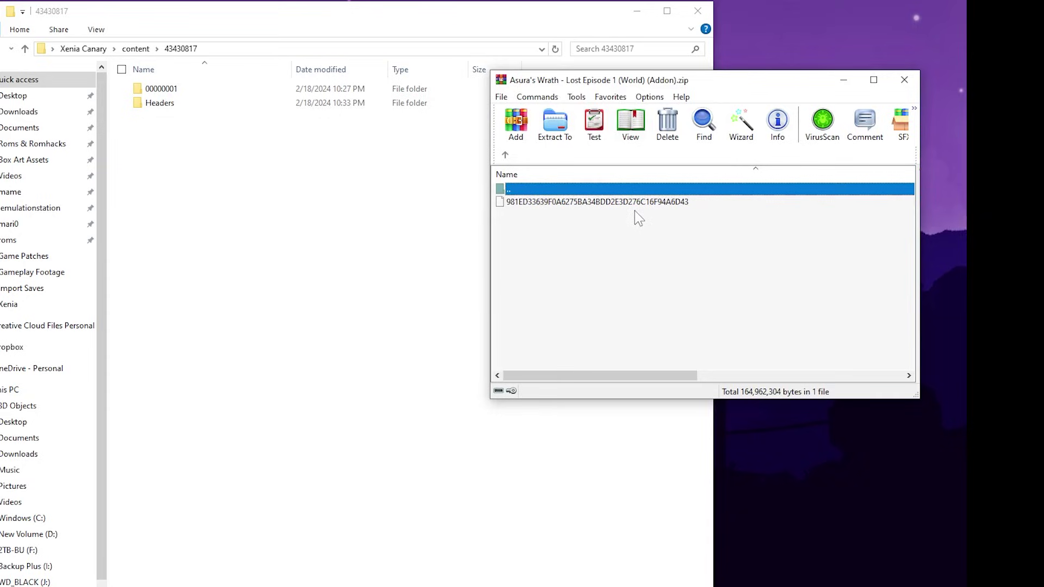
Extract folder 00000002 from the archive into content\43430817, then return to the Xenia Canary folder.
{"action": "left_click", "coordinate": [505, 155]}
{"action": "left_click_drag", "start_coordinate": [548, 207], "coordinate": [268, 193]}
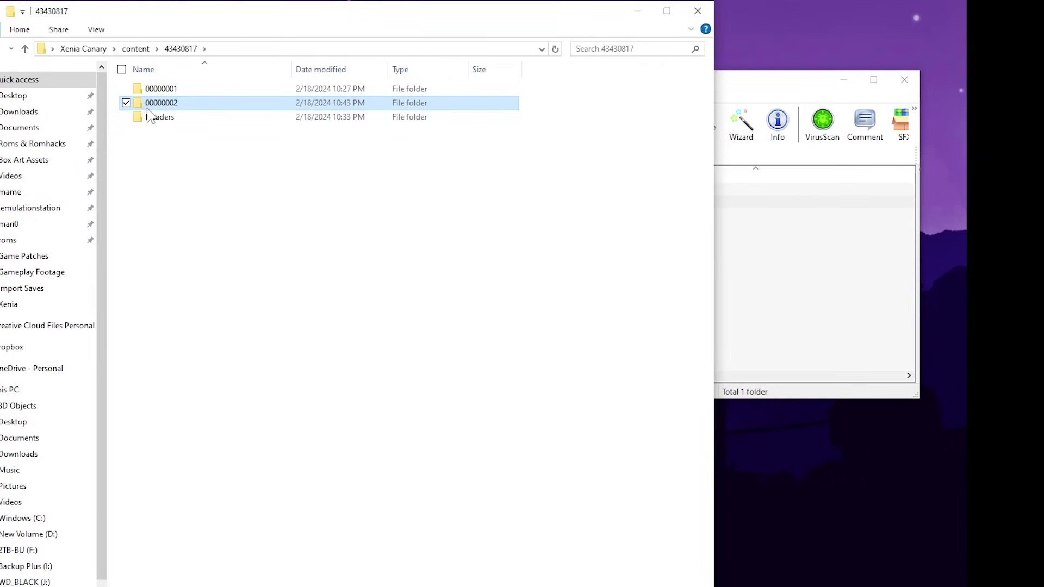
{"action": "mouse_move", "coordinate": [179, 106]}
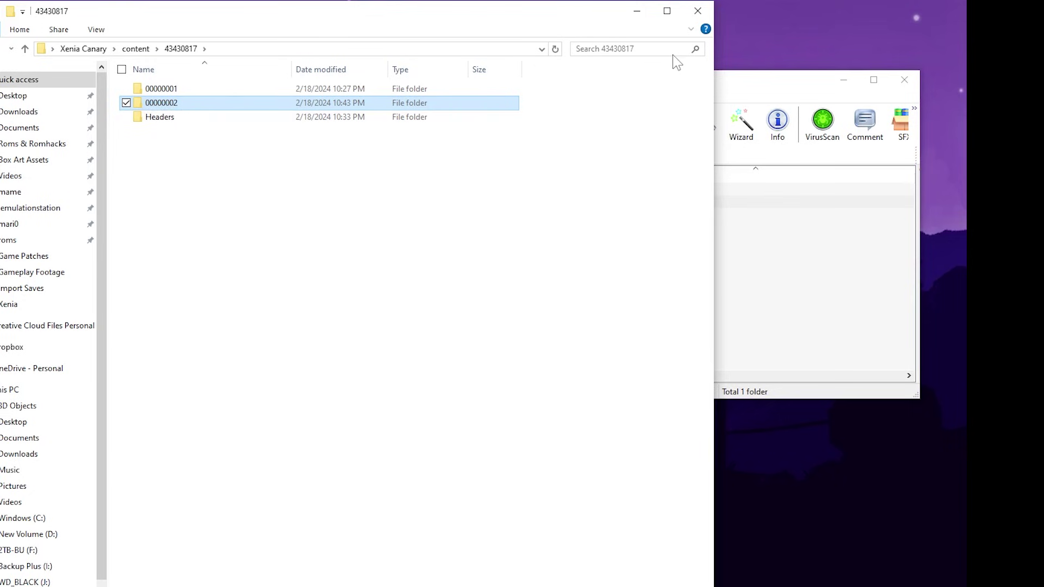
{"action": "left_click", "coordinate": [83, 48]}
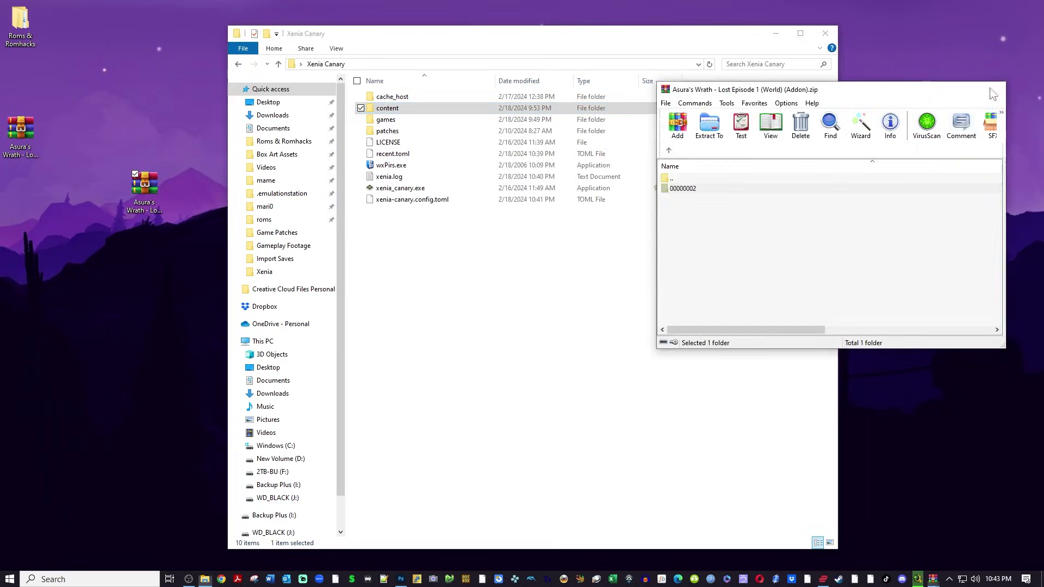
{"action": "left_click_drag", "start_coordinate": [158, 192], "coordinate": [158, 192]}
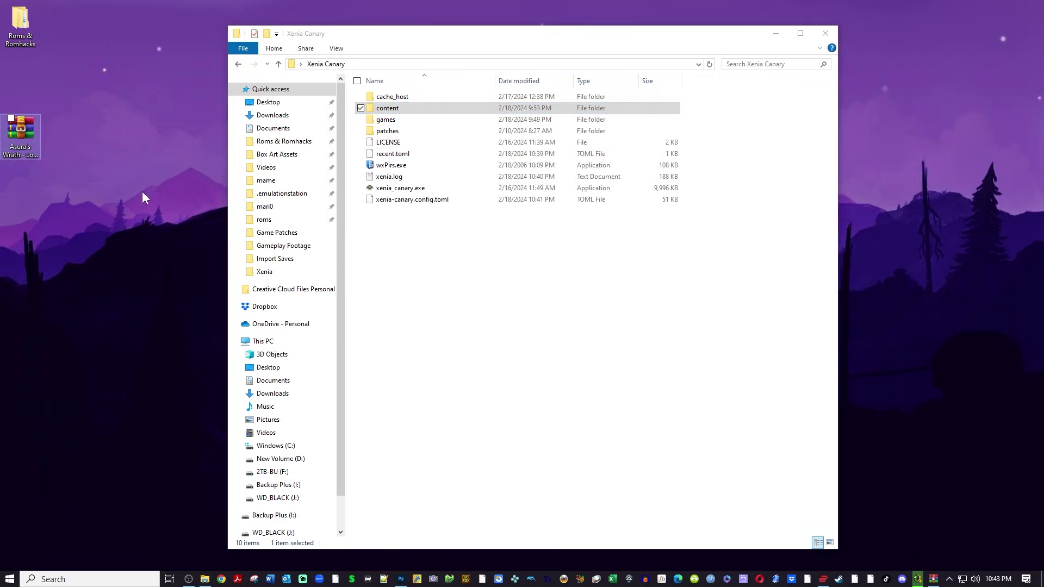
{"action": "left_click_drag", "start_coordinate": [21, 136], "coordinate": [27, 92]}
{"action": "left_click", "coordinate": [438, 261]}
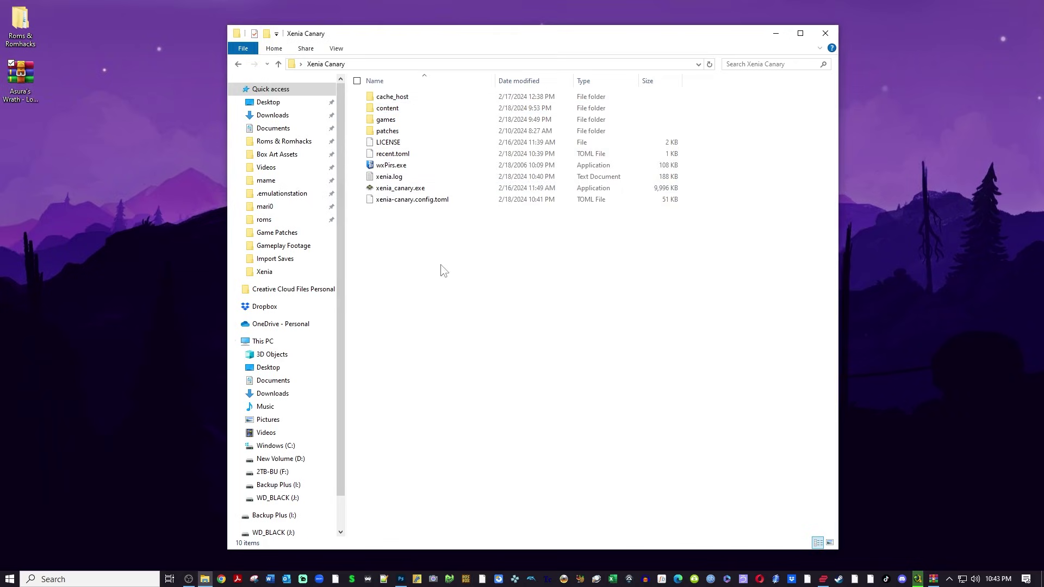
{"action": "left_click", "coordinate": [442, 170]}
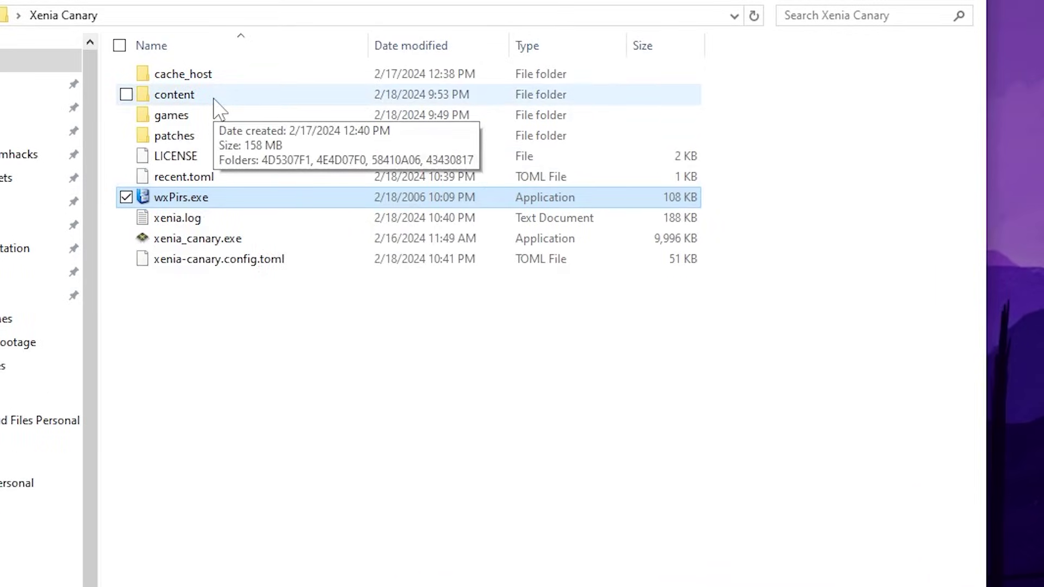
In content\43430817\00000002, create a new folder named 'Asura's Wrath - Lost Episode 1'.
{"action": "double_click", "coordinate": [213, 98]}
{"action": "double_click", "coordinate": [201, 136]}
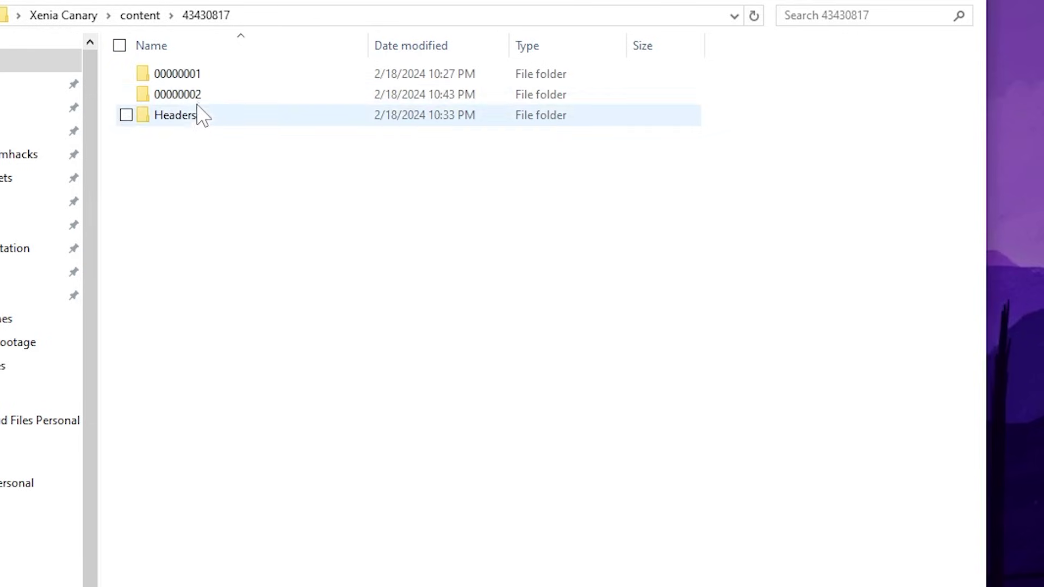
{"action": "double_click", "coordinate": [202, 95]}
{"action": "right_click", "coordinate": [247, 173]}
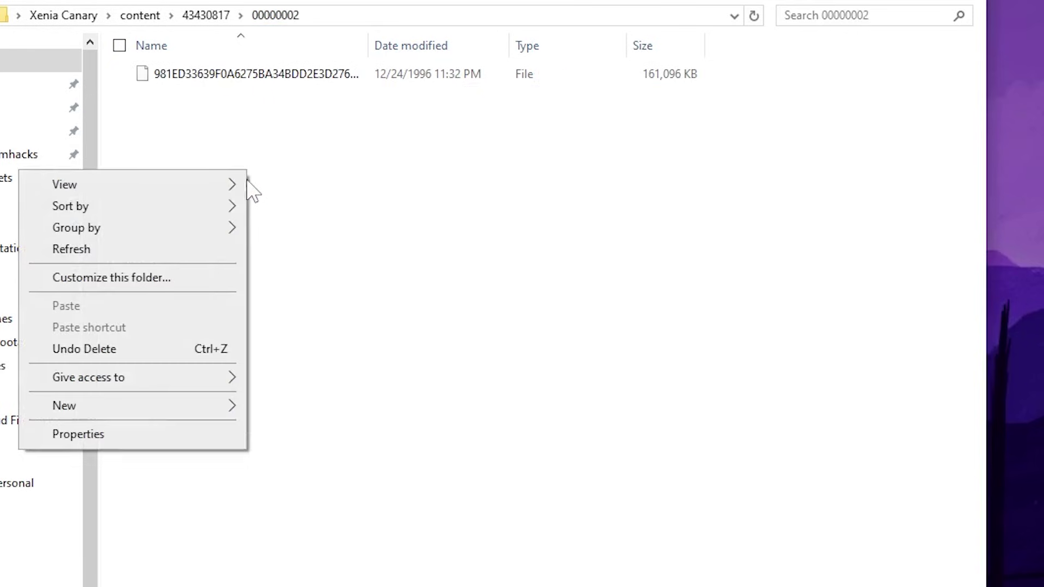
{"action": "mouse_move", "coordinate": [158, 407]}
{"action": "left_click", "coordinate": [293, 407]}
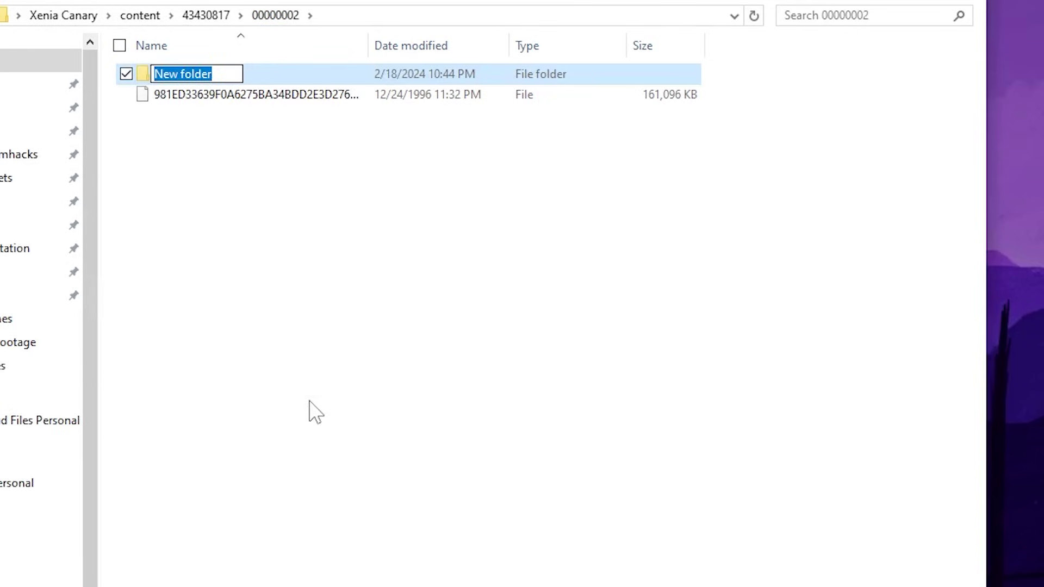
{"action": "type", "text": "Asur"}
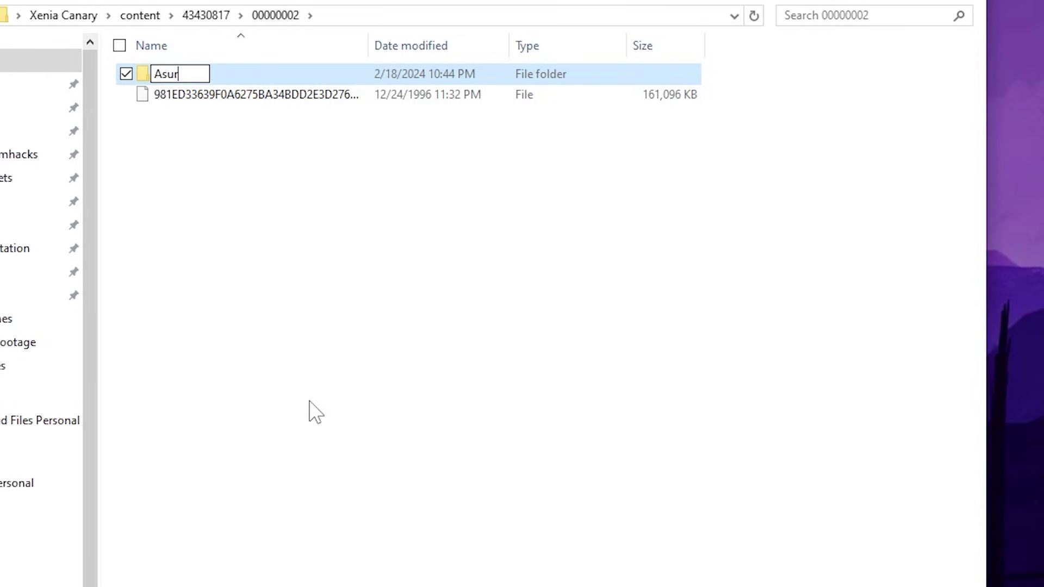
{"action": "type", "text": "a's Wrath - L"}
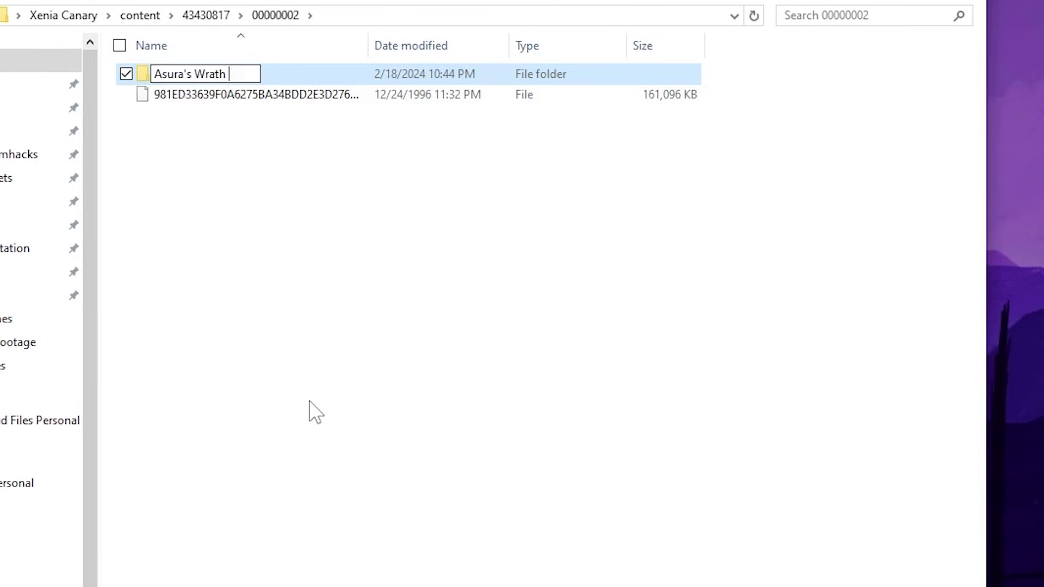
{"action": "key", "text": "BackSpace"}
{"action": "type", "text": "Lost Episode 1"}
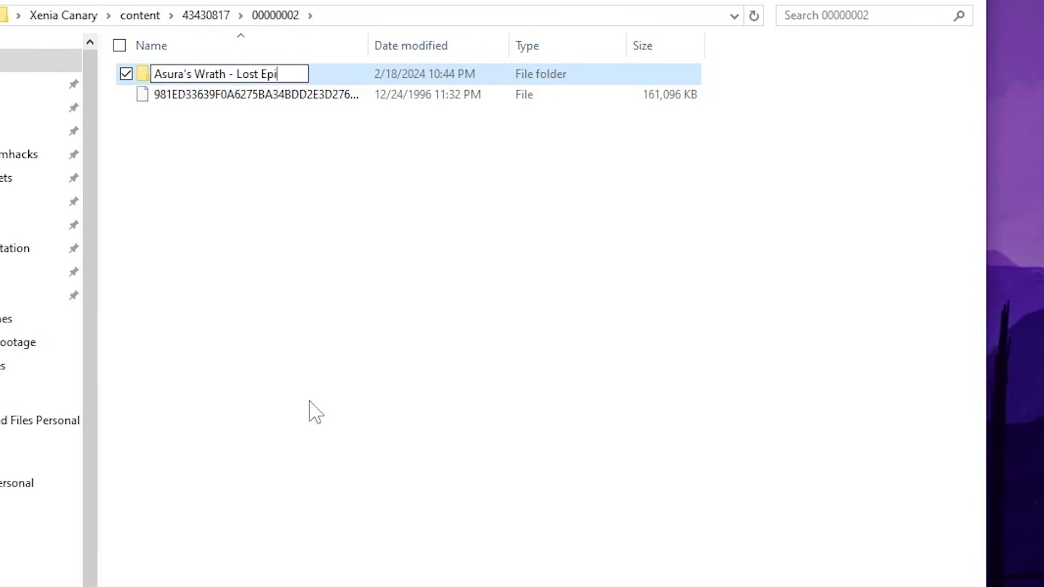
{"action": "left_click", "coordinate": [330, 235]}
Move the 161,096 KB DLC file into the new folder and return to the Xenia Canary folder.
{"action": "left_click", "coordinate": [230, 98]}
{"action": "left_click_drag", "start_coordinate": [230, 98], "coordinate": [235, 81]}
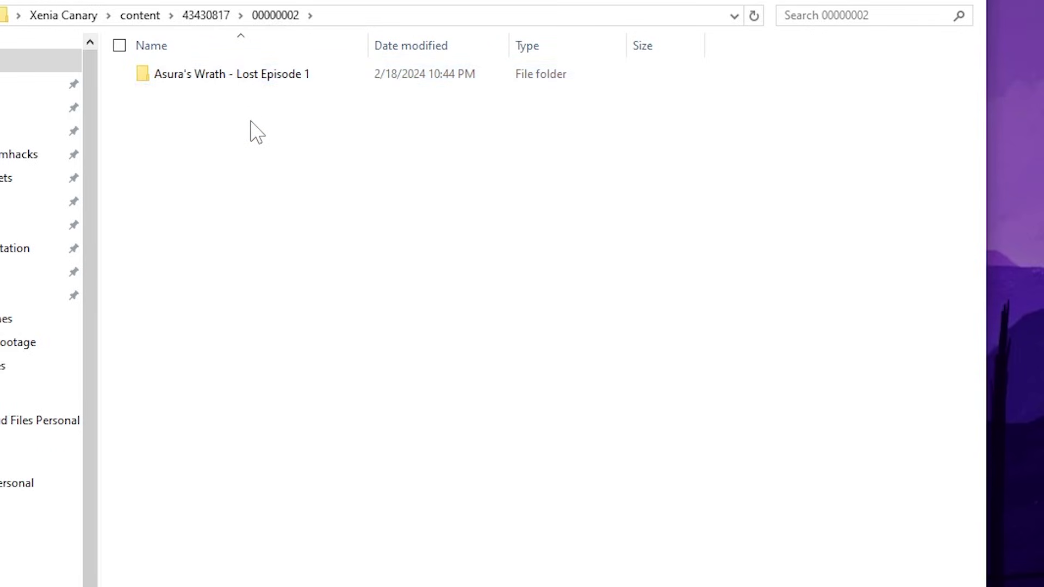
{"action": "left_click", "coordinate": [63, 15]}
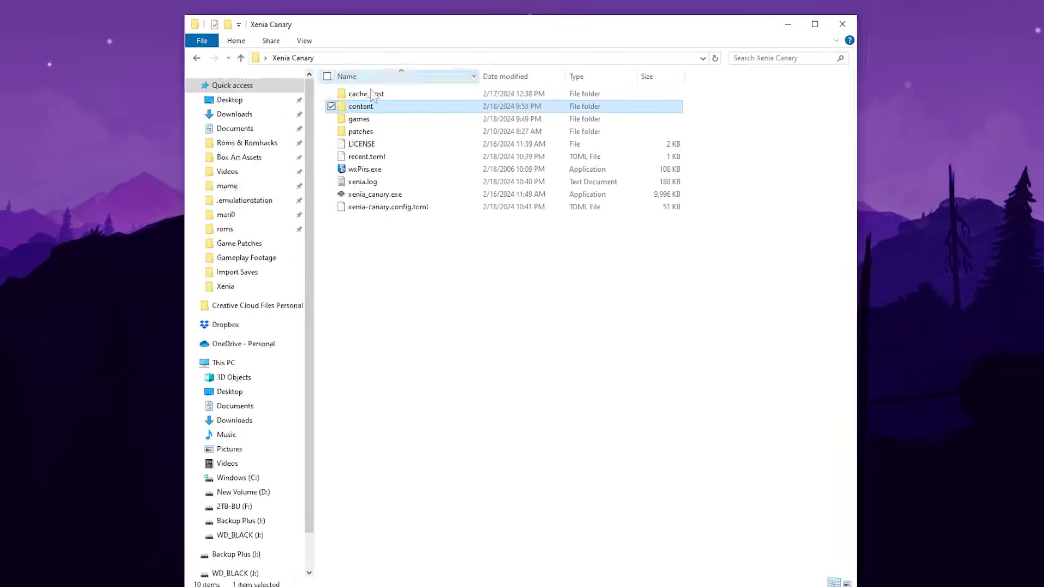
Launch wxPirs and load the package file from content\43430817\00000002\Asura's Wrath - Lost Episode 1.
{"action": "left_click", "coordinate": [212, 197]}
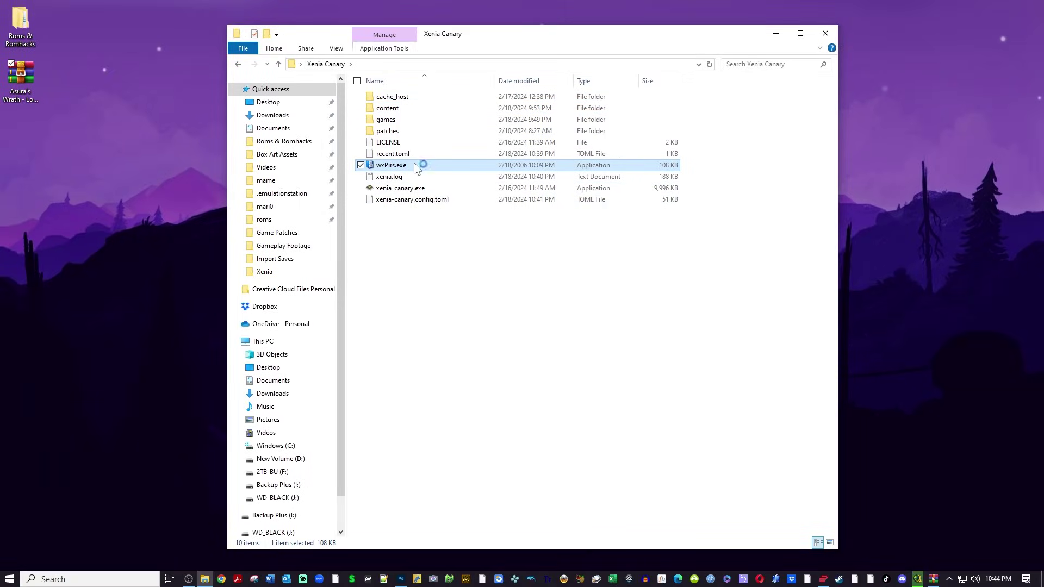
{"action": "double_click", "coordinate": [391, 164]}
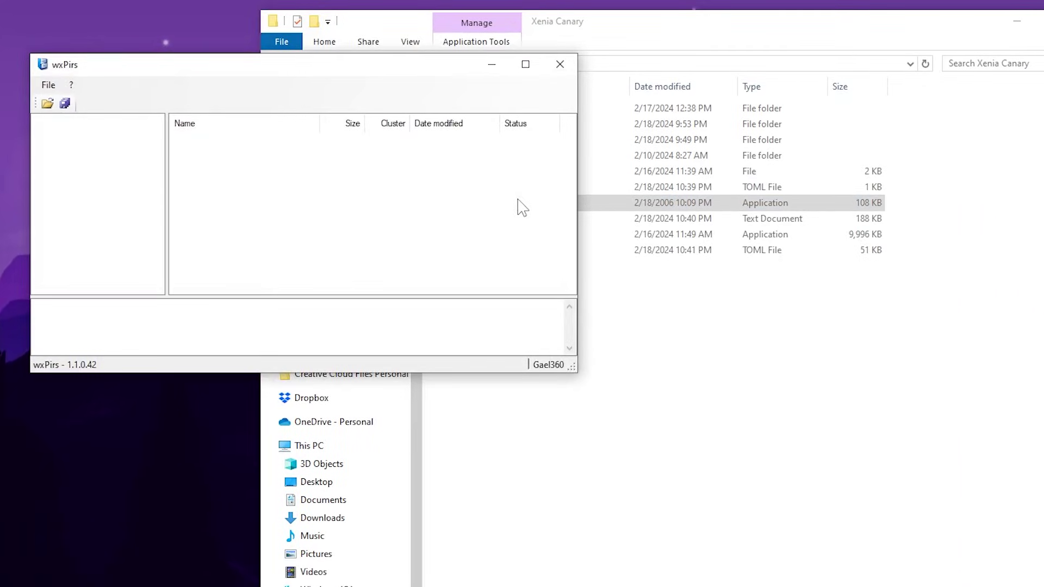
{"action": "left_click", "coordinate": [47, 103]}
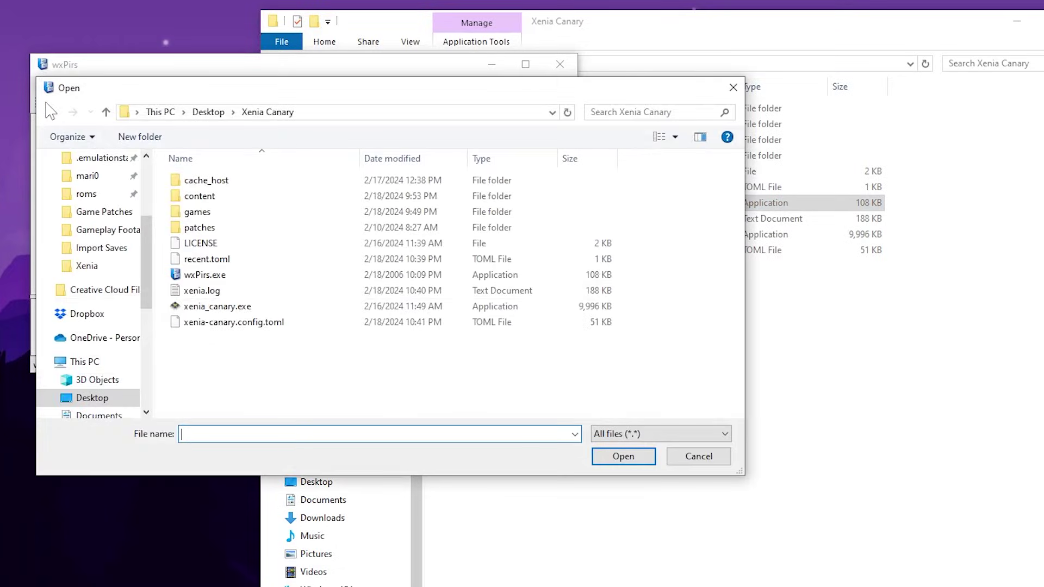
{"action": "double_click", "coordinate": [199, 197]}
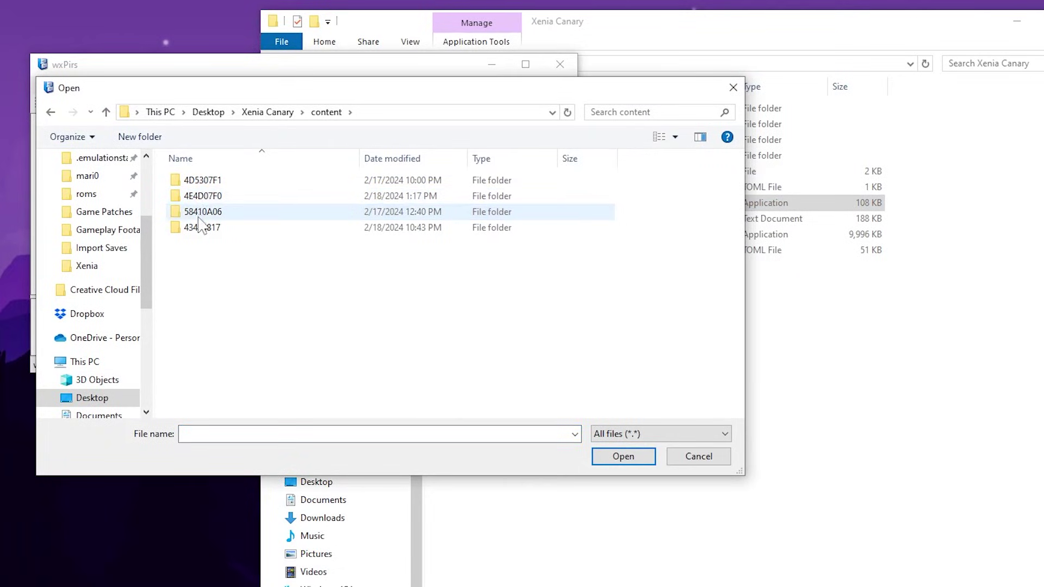
{"action": "double_click", "coordinate": [199, 228]}
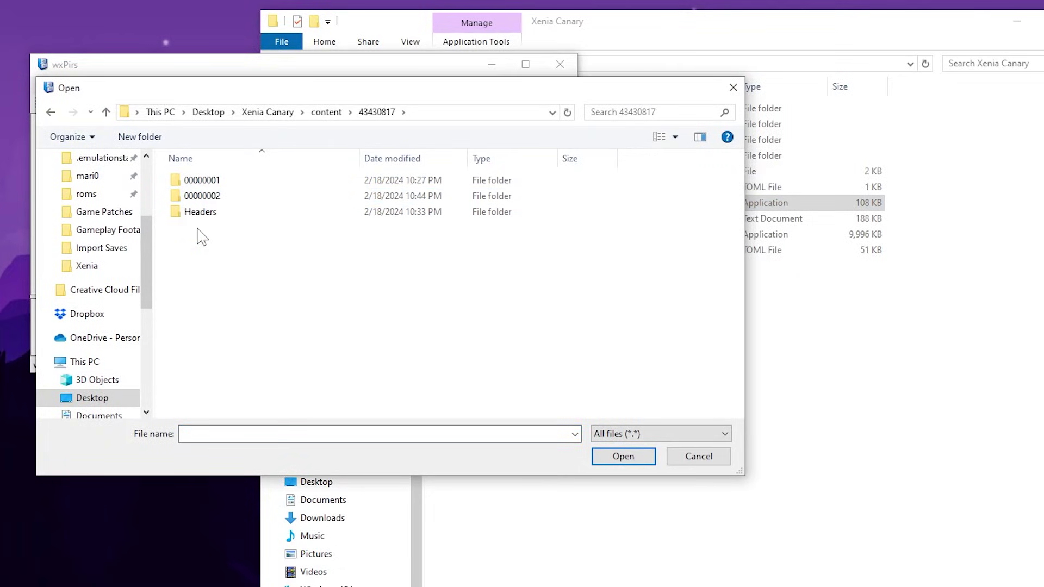
{"action": "double_click", "coordinate": [217, 196]}
{"action": "double_click", "coordinate": [218, 186]}
{"action": "left_click", "coordinate": [249, 185]}
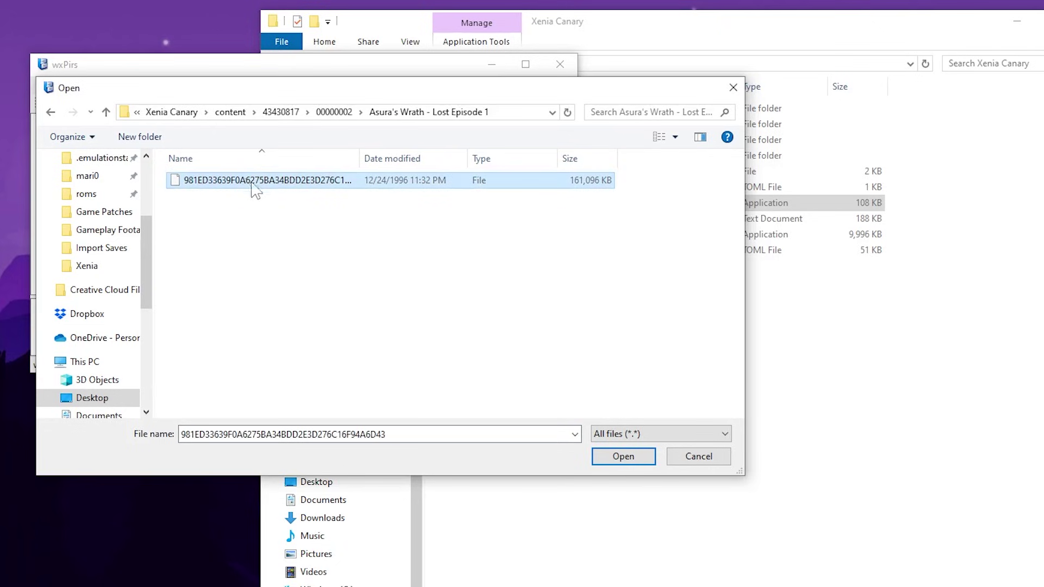
{"action": "left_click", "coordinate": [629, 461]}
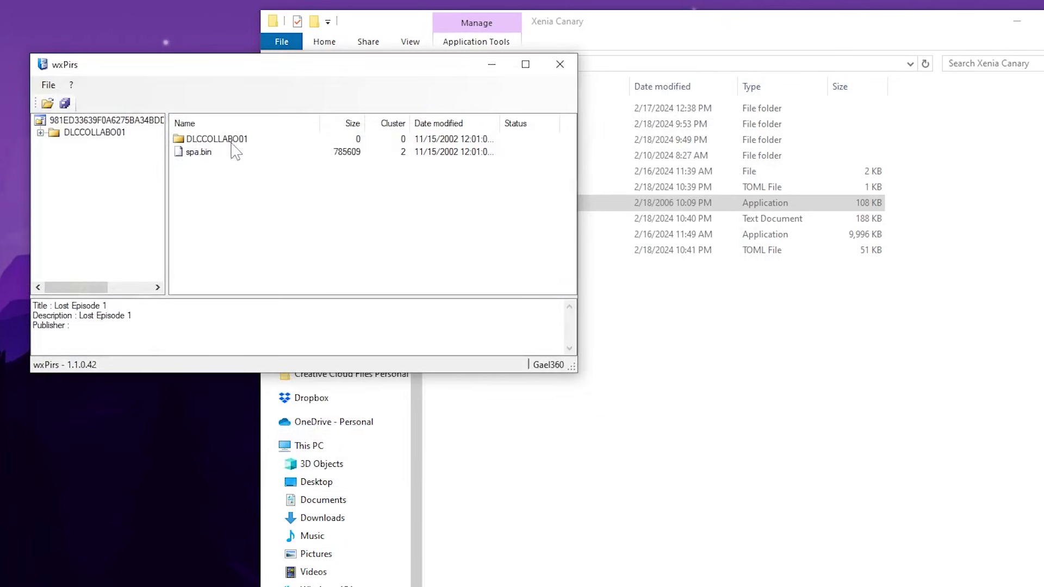
Extract the package's DLCCOLLABO01 folder and spa.bin into that folder, then close wxPirs.
{"action": "left_click", "coordinate": [66, 103]}
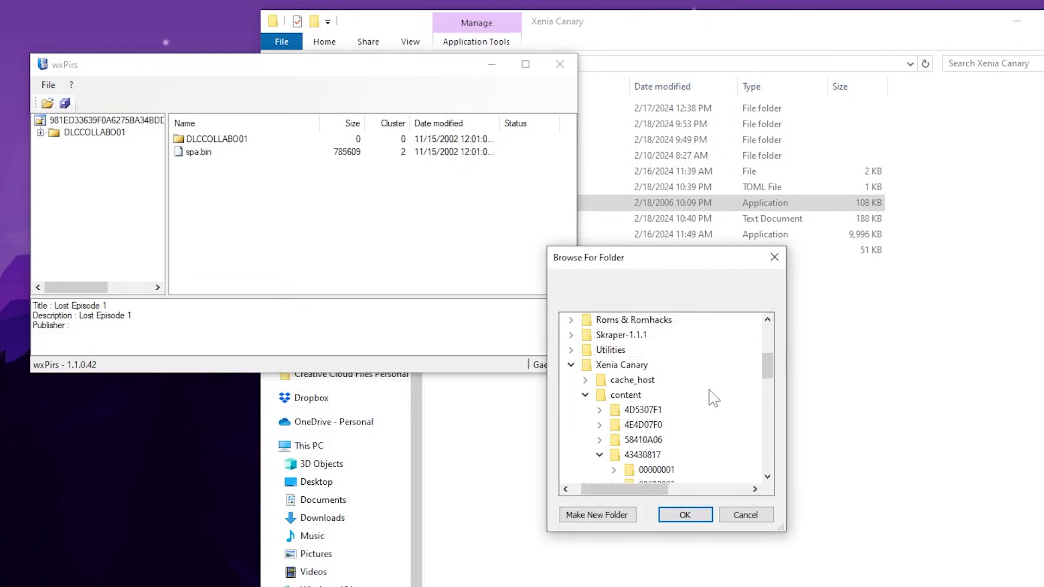
{"action": "left_click", "coordinate": [684, 515]}
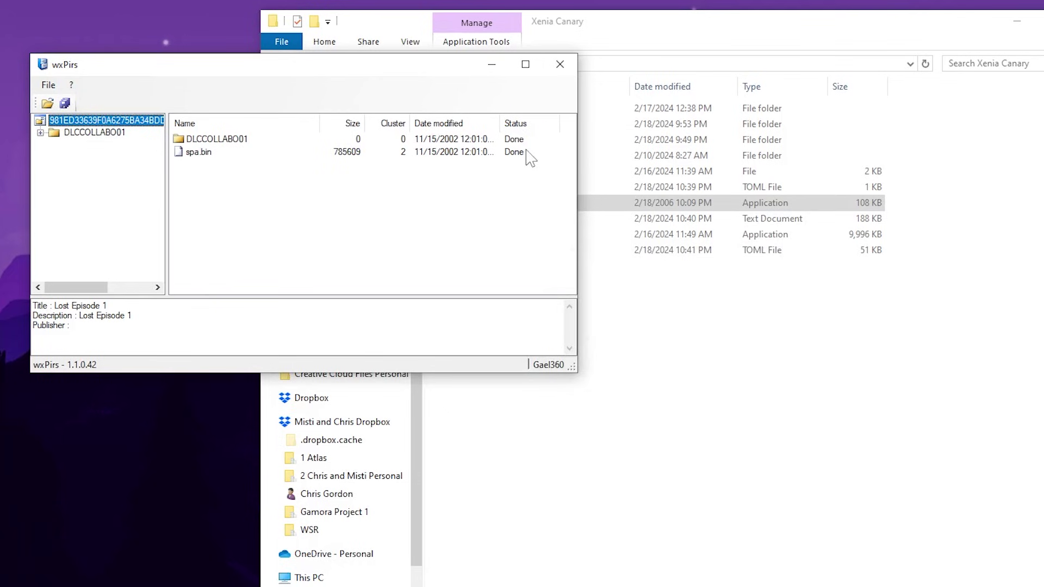
{"action": "left_click", "coordinate": [559, 64]}
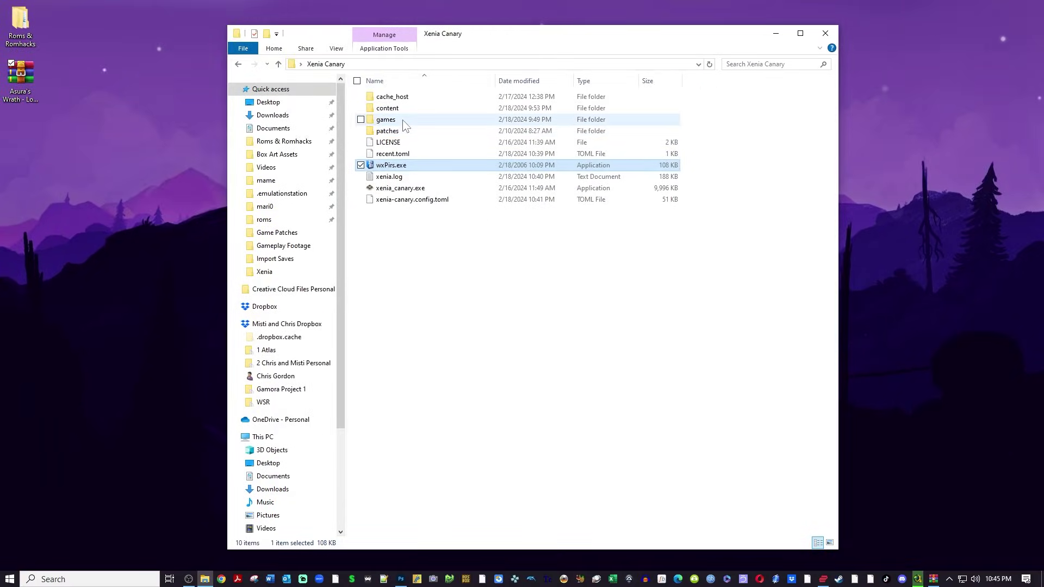
Check the extracted files in the Asura's Wrath - Lost Episode 1 folder, then return to Xenia Canary's folder.
{"action": "double_click", "coordinate": [406, 109]}
{"action": "double_click", "coordinate": [203, 152]}
{"action": "left_click", "coordinate": [200, 117]}
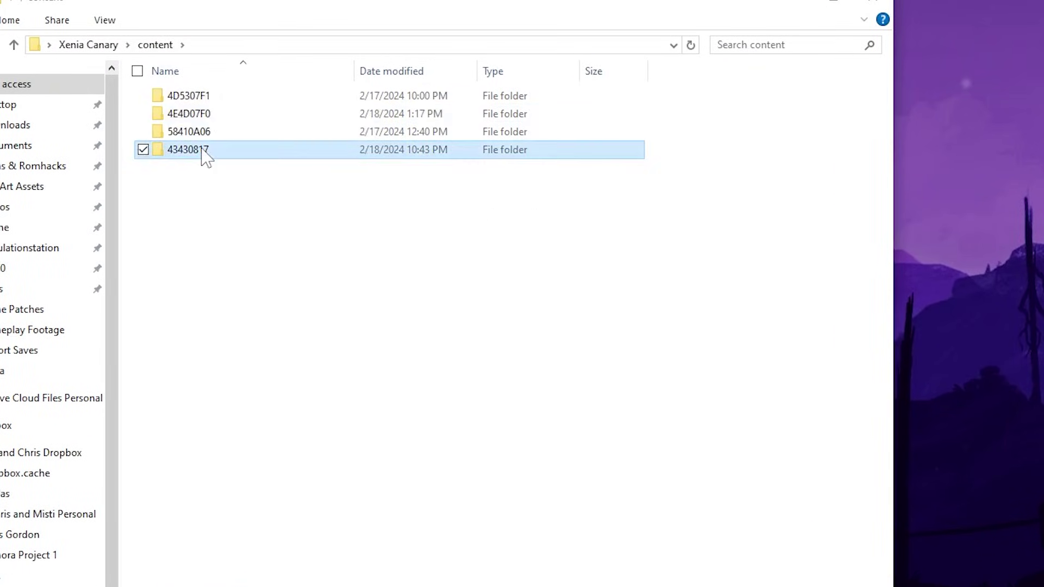
{"action": "double_click", "coordinate": [201, 116]}
{"action": "double_click", "coordinate": [224, 98]}
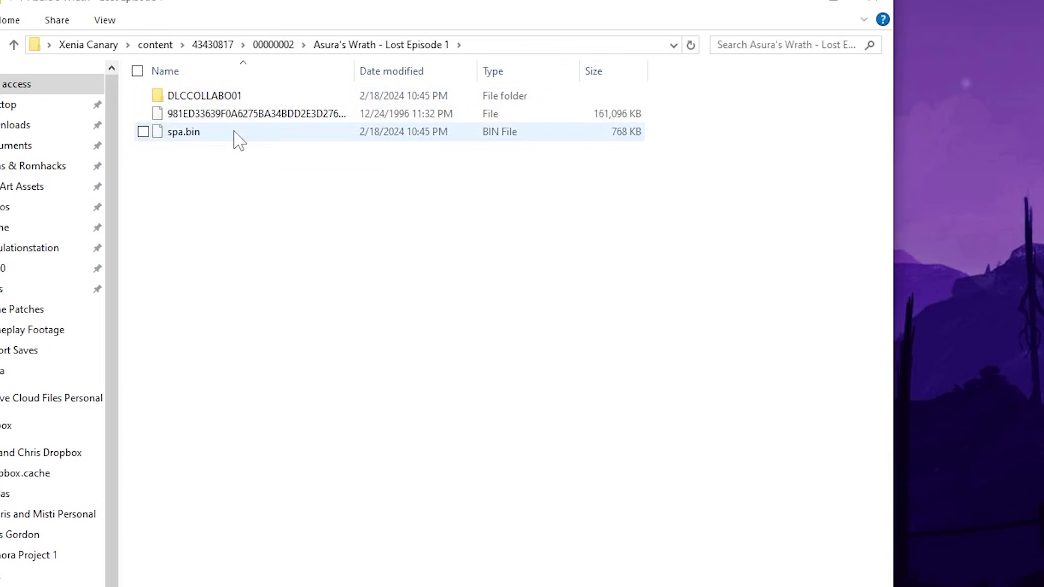
{"action": "left_click", "coordinate": [88, 45]}
{"action": "left_click", "coordinate": [270, 320]}
Launch Xenia Canary and install the Lost Episode 1 package through File > Install Content.
{"action": "double_click", "coordinate": [205, 239]}
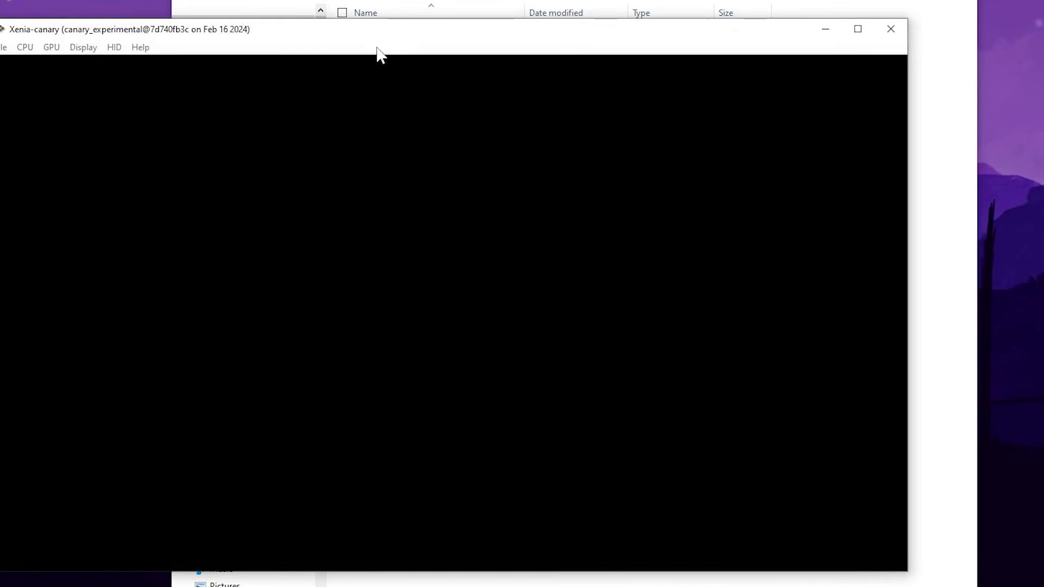
{"action": "left_click_drag", "start_coordinate": [381, 38], "coordinate": [500, 50]}
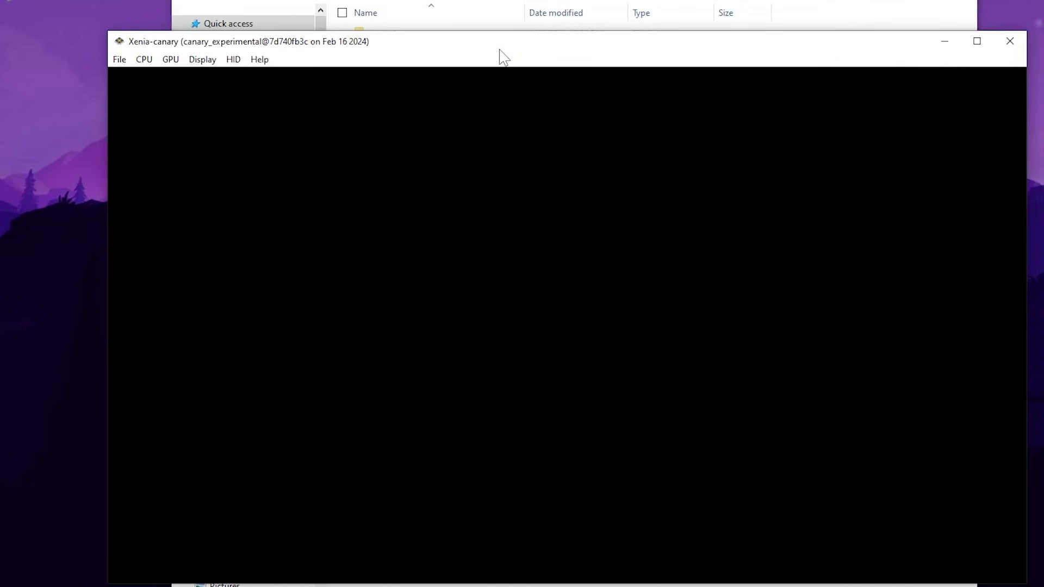
{"action": "left_click", "coordinate": [125, 62]}
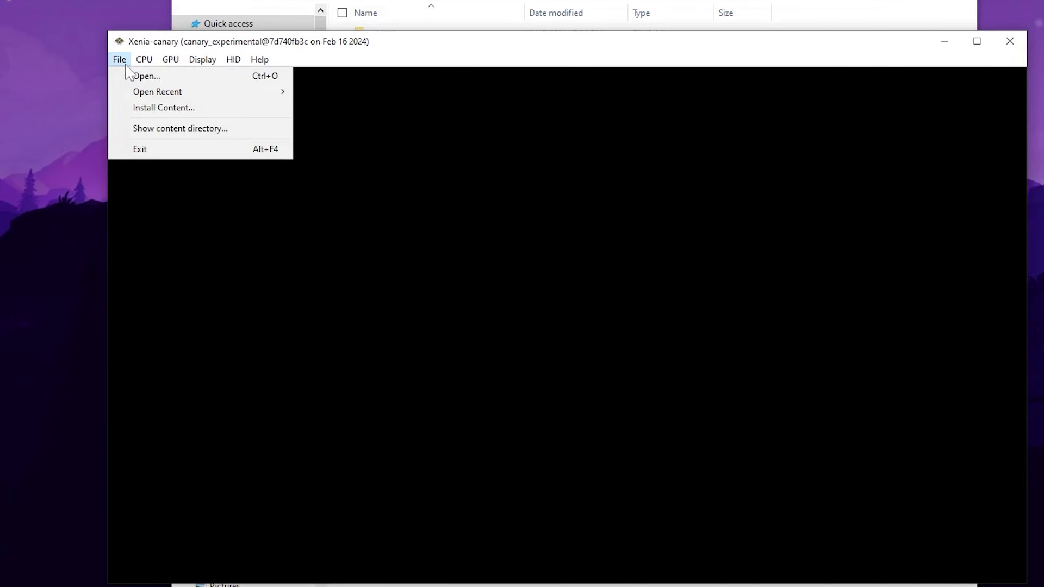
{"action": "left_click", "coordinate": [144, 106]}
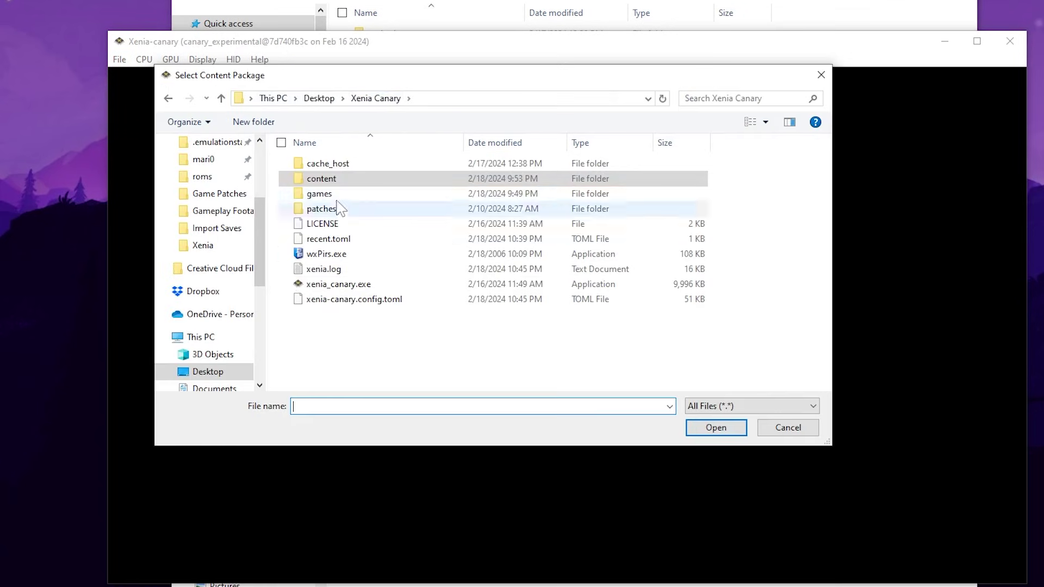
{"action": "double_click", "coordinate": [326, 178]}
{"action": "double_click", "coordinate": [322, 164]}
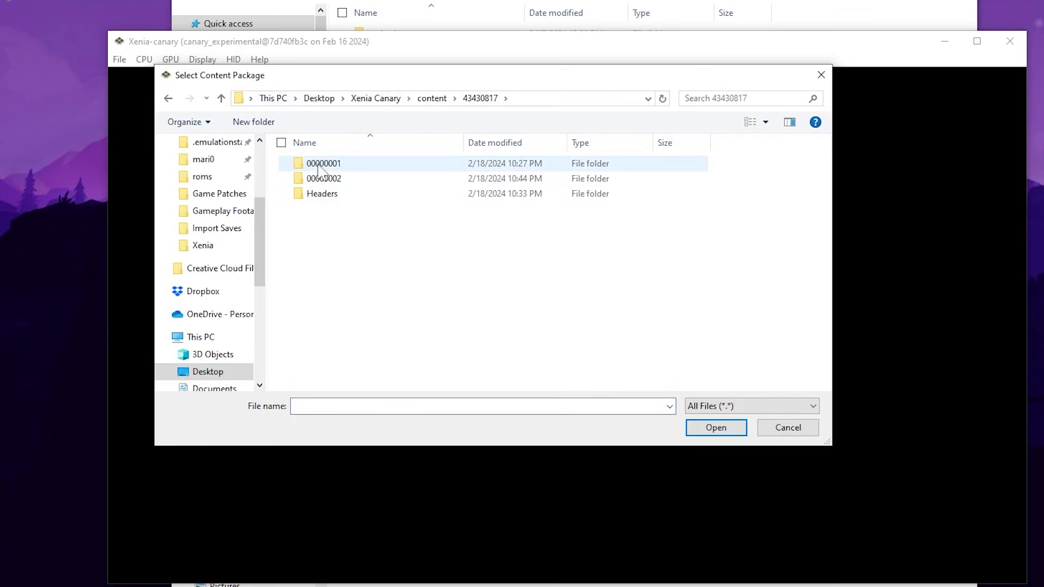
{"action": "double_click", "coordinate": [329, 178]}
{"action": "double_click", "coordinate": [361, 164]}
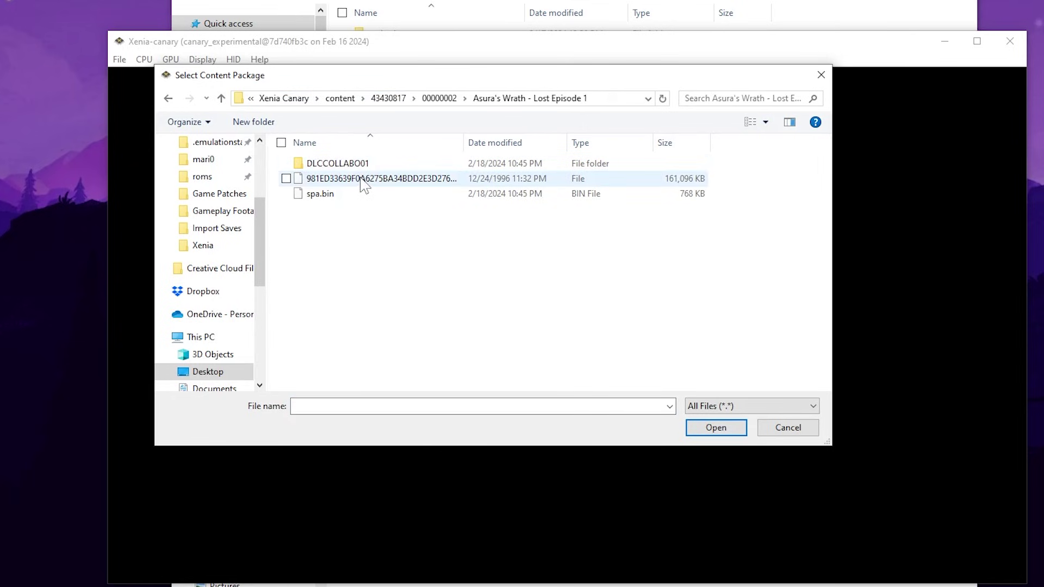
{"action": "left_click", "coordinate": [355, 181]}
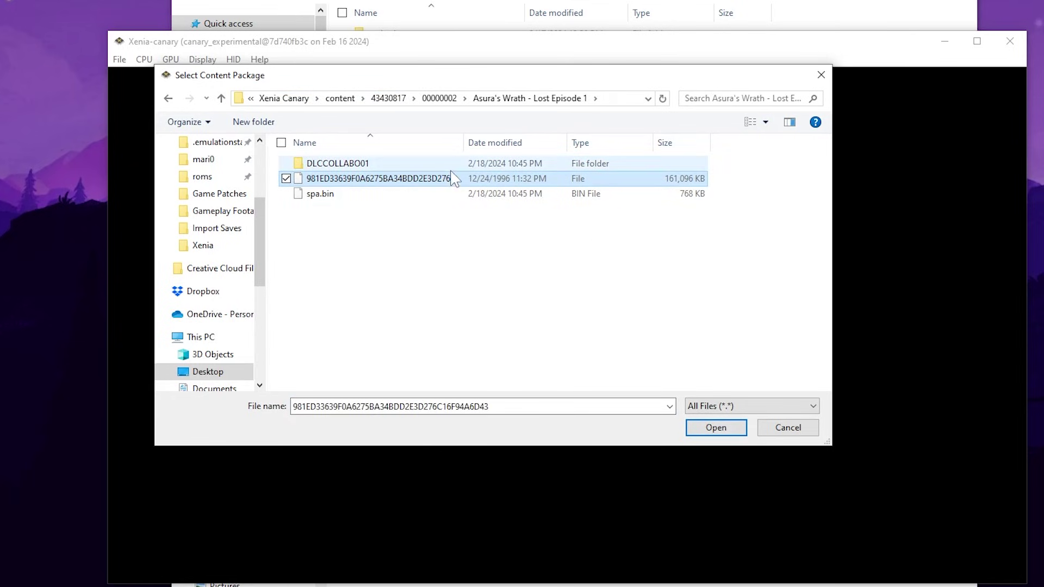
{"action": "left_click", "coordinate": [712, 429]}
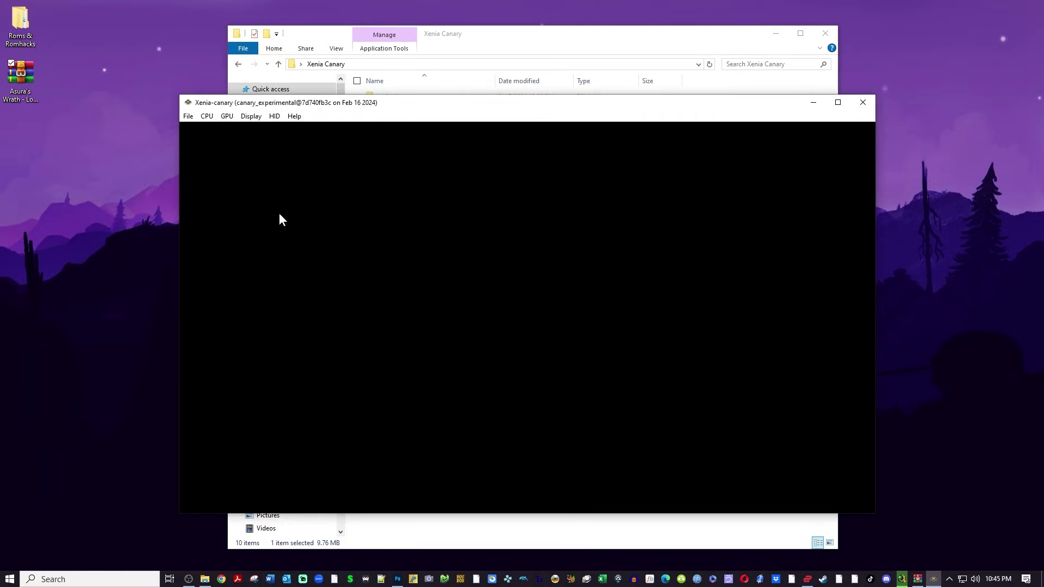
Relaunch ASURA'S WRATH from File > Open Recent and dismiss the Load successful message.
{"action": "left_click", "coordinate": [188, 117]}
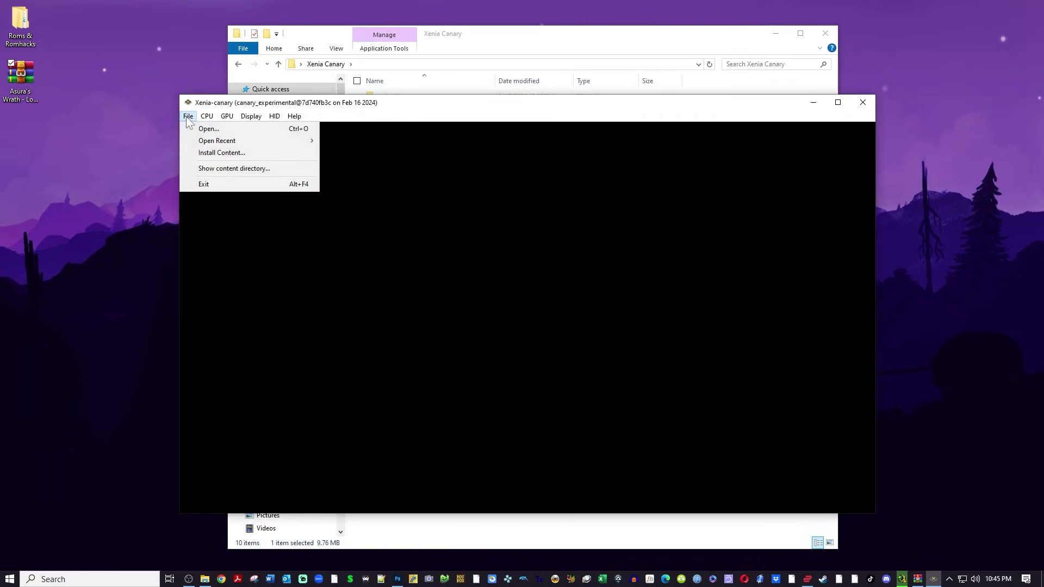
{"action": "mouse_move", "coordinate": [255, 141]}
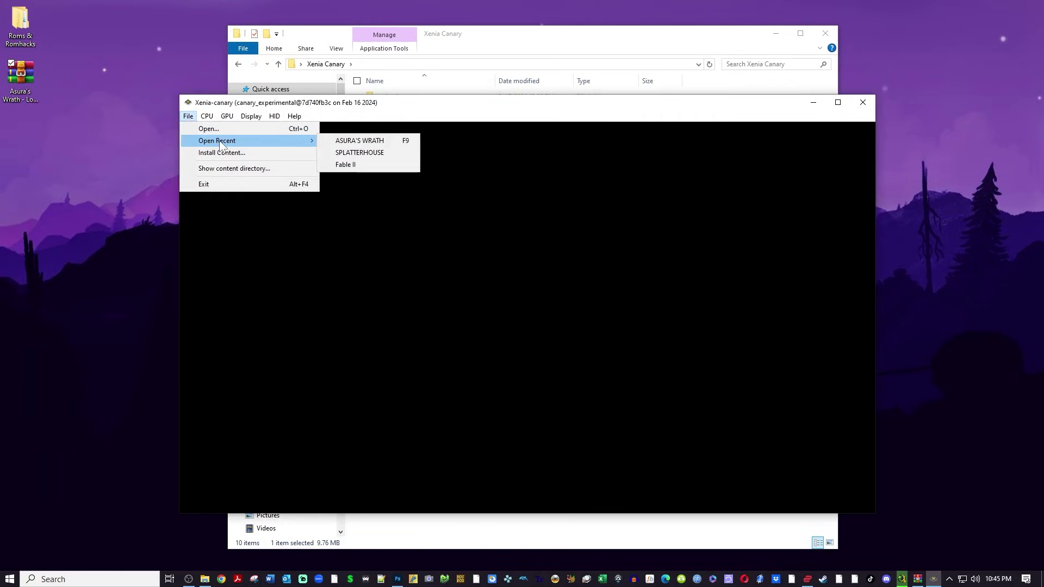
{"action": "left_click", "coordinate": [337, 141]}
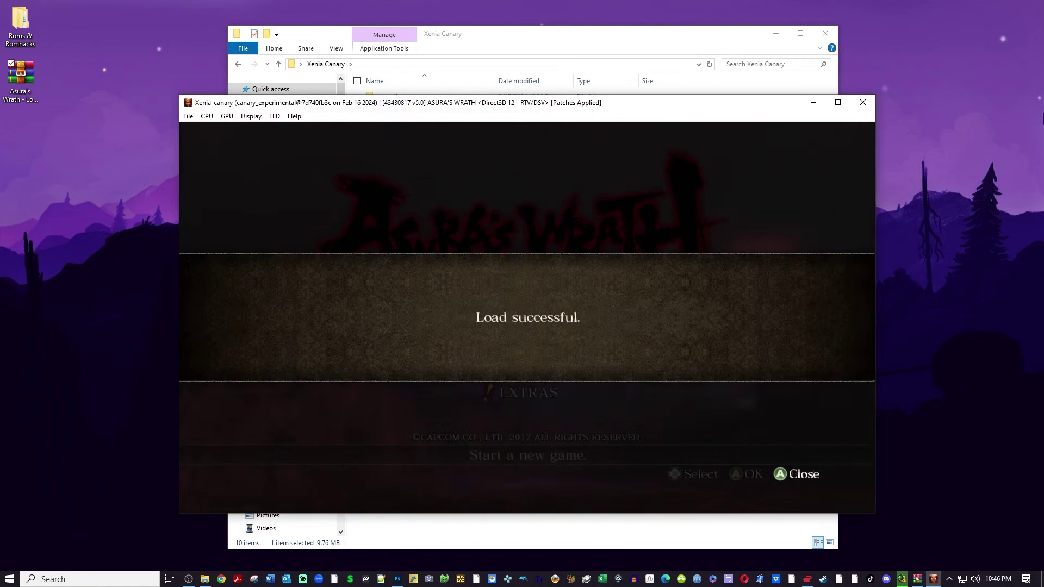
{"action": "key", "text": "Return"}
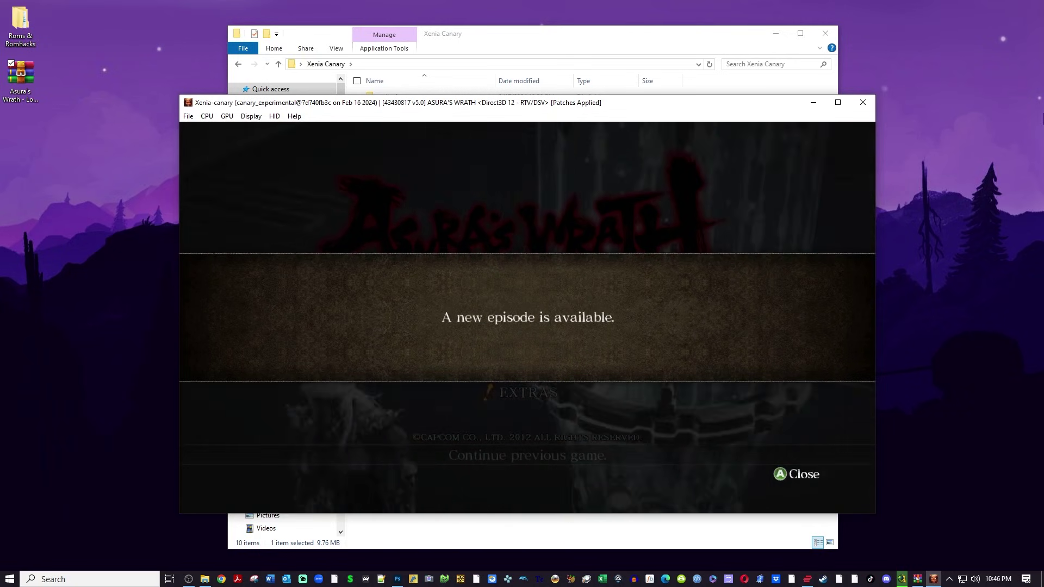
Dismiss the new-episode notice, enter the Episode Menu, and page over to Lost Episodes showing Lost Episodes 1.
{"action": "key", "text": "Return"}
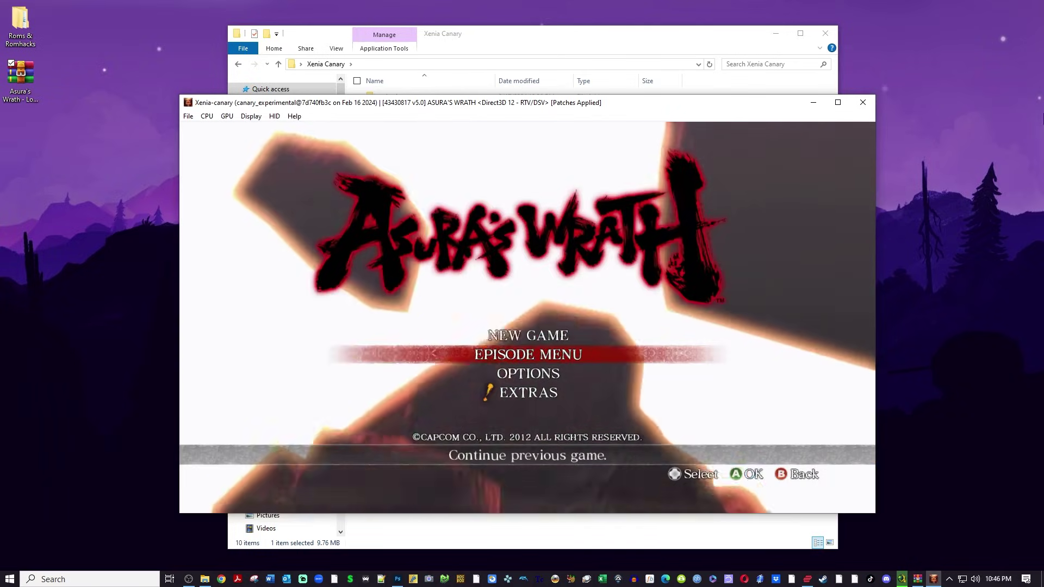
{"action": "key", "text": "Return"}
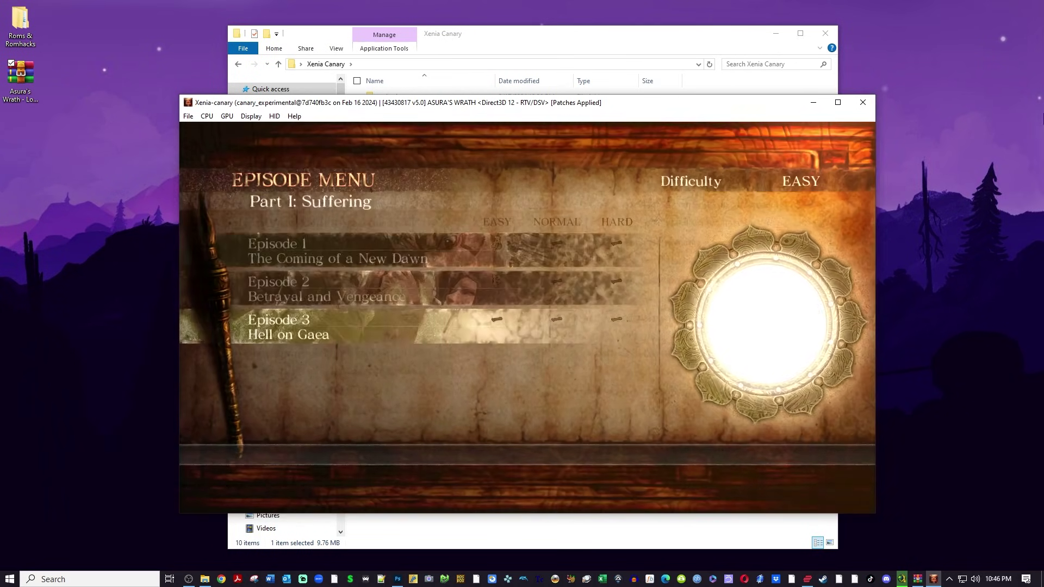
{"action": "key", "text": "Up"}
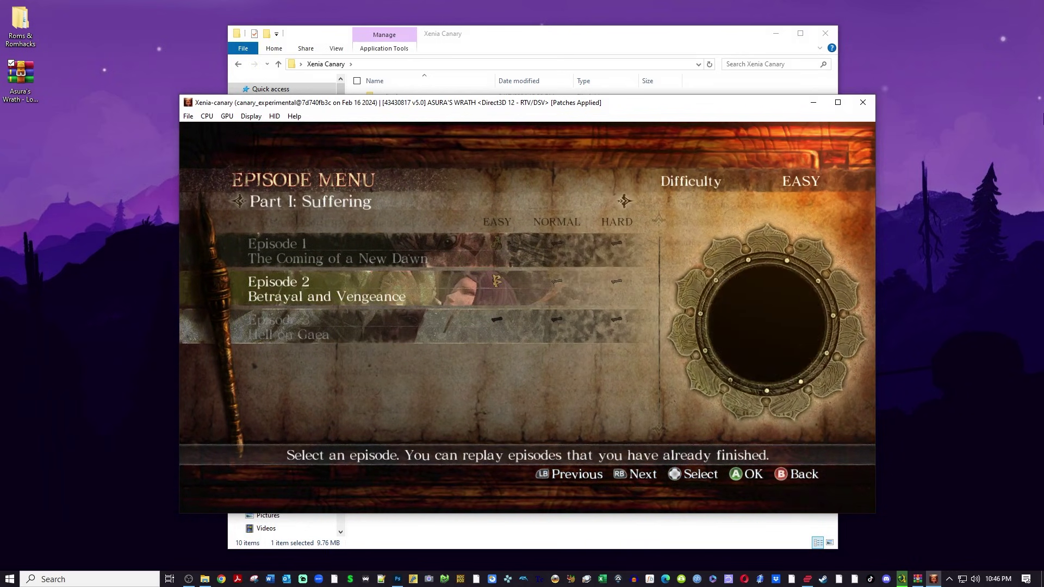
{"action": "key", "text": "Down"}
{"action": "key", "text": "Right"}
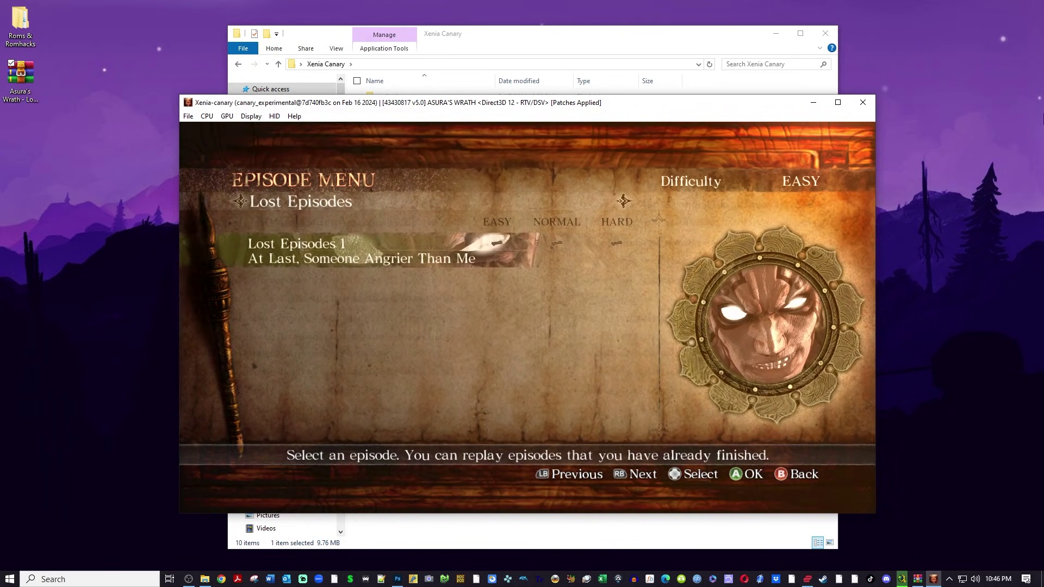